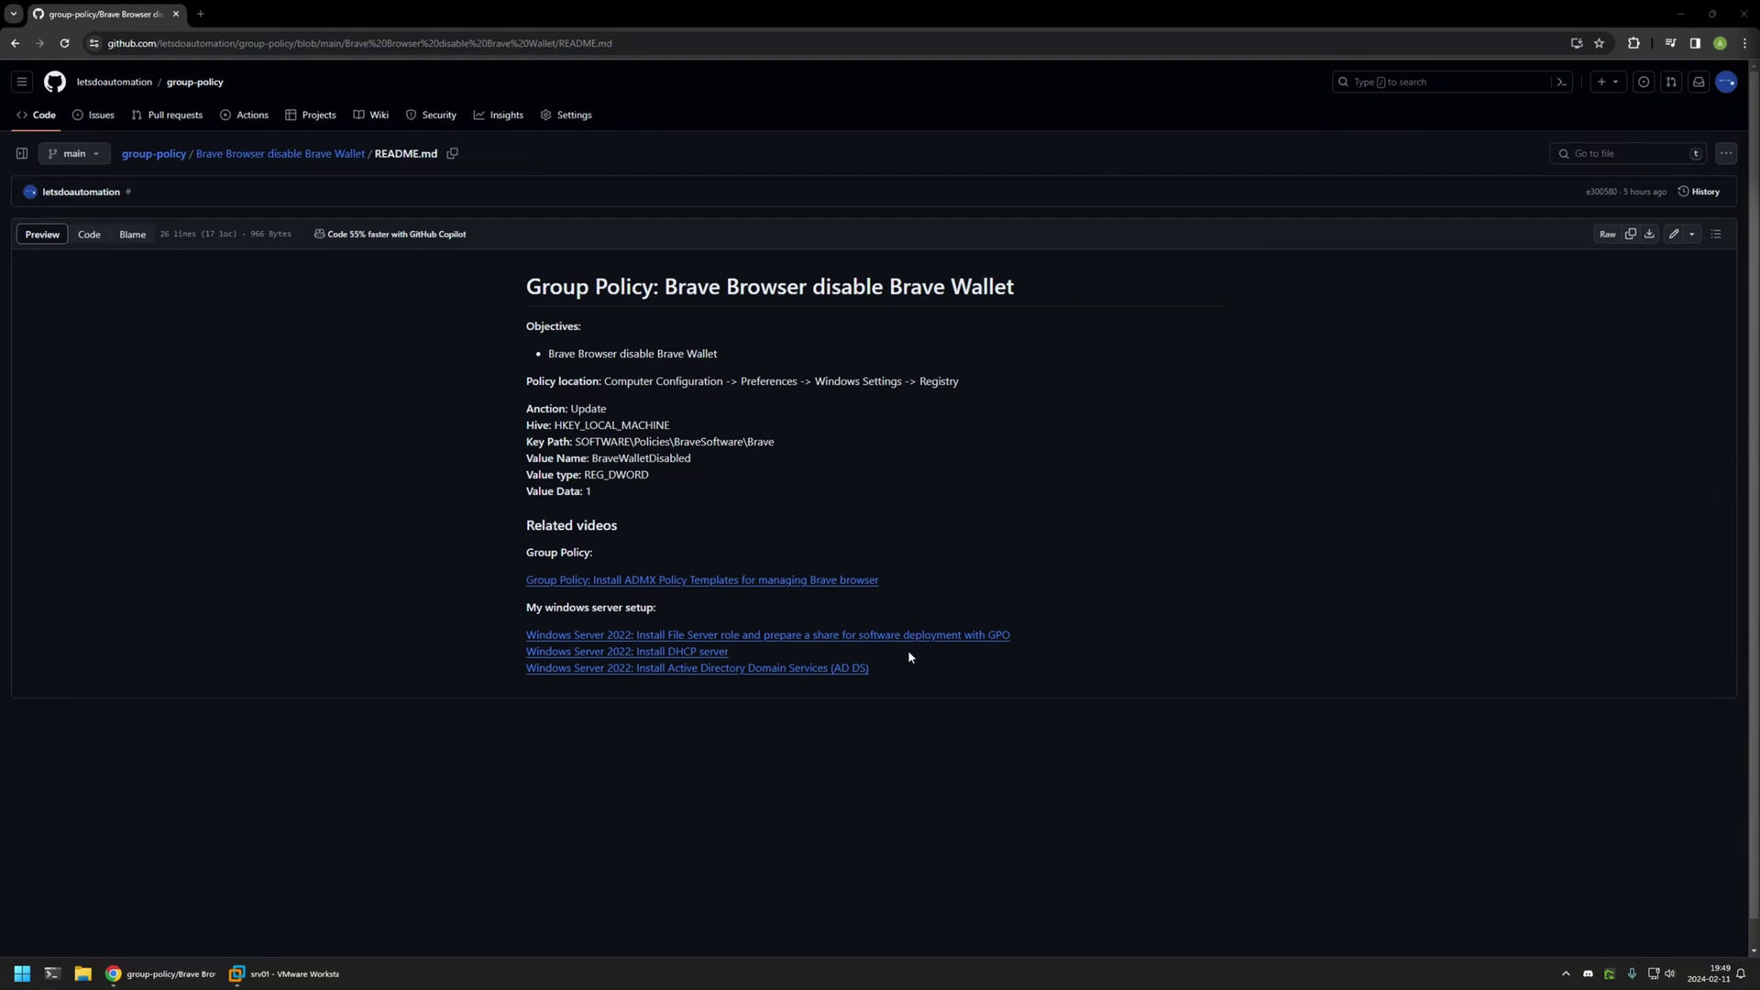
Step: Review the README's related links, registry values and policy location path by highlighting them
left_click_drag(910, 668, 505, 529)
left_click(670, 541)
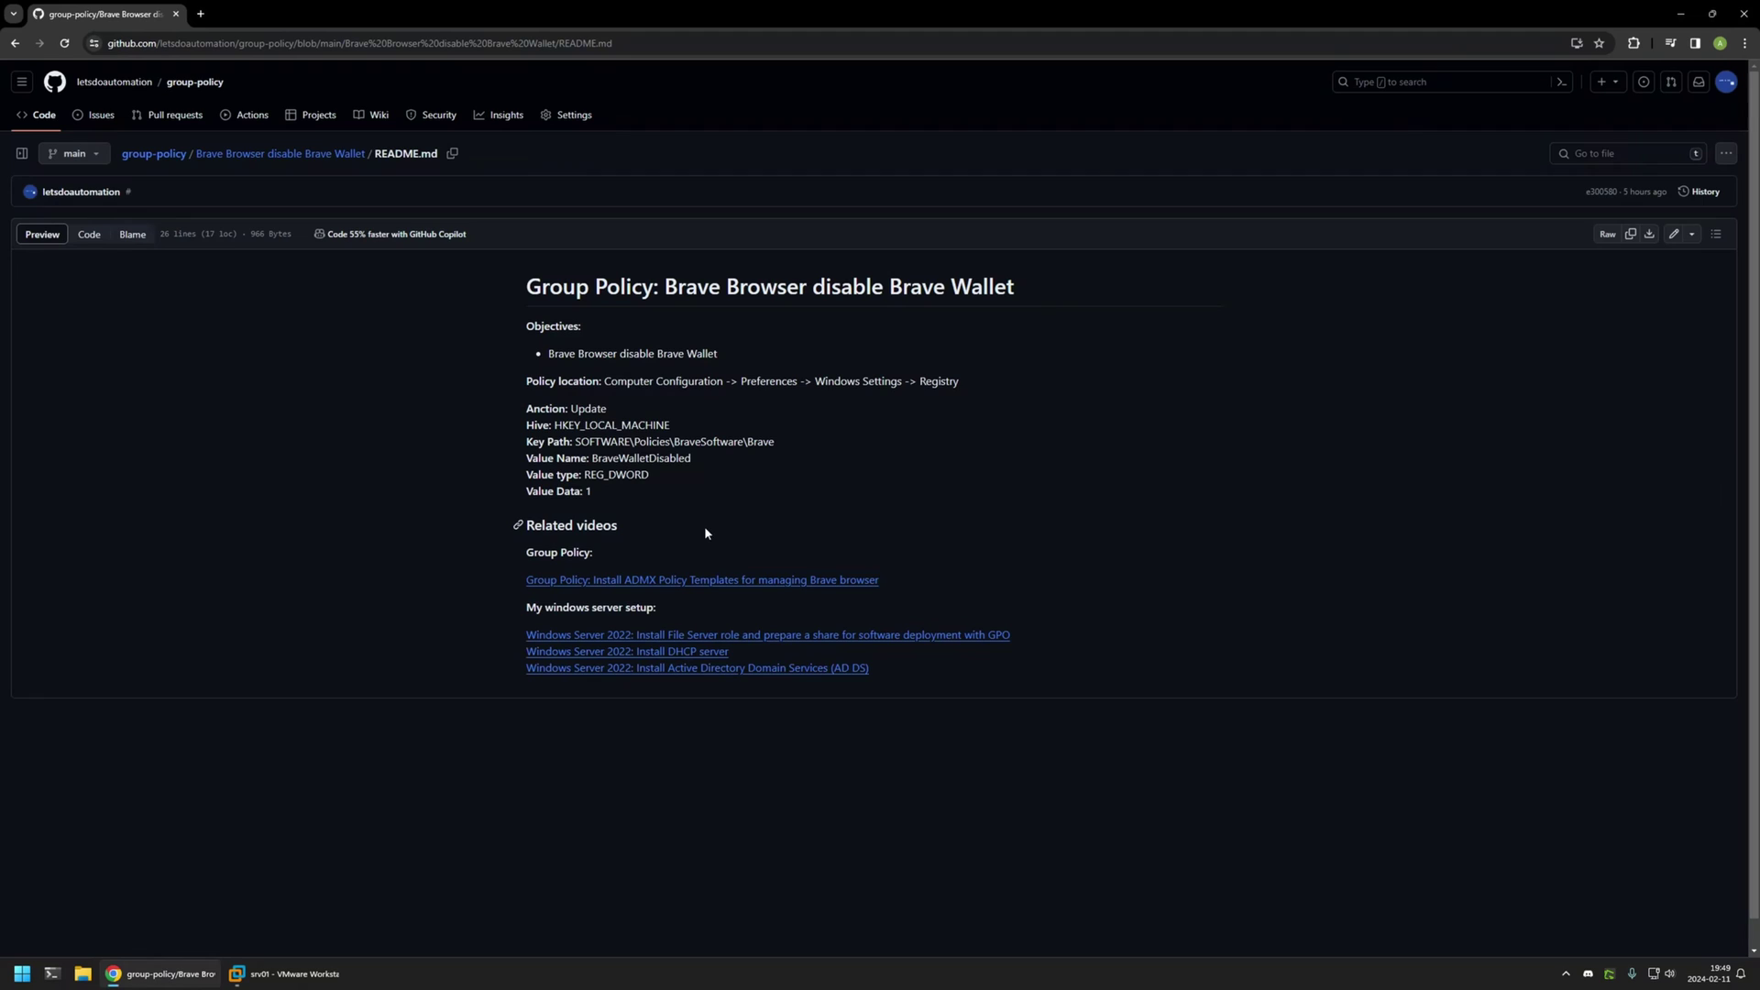
left_click_drag(931, 663, 462, 598)
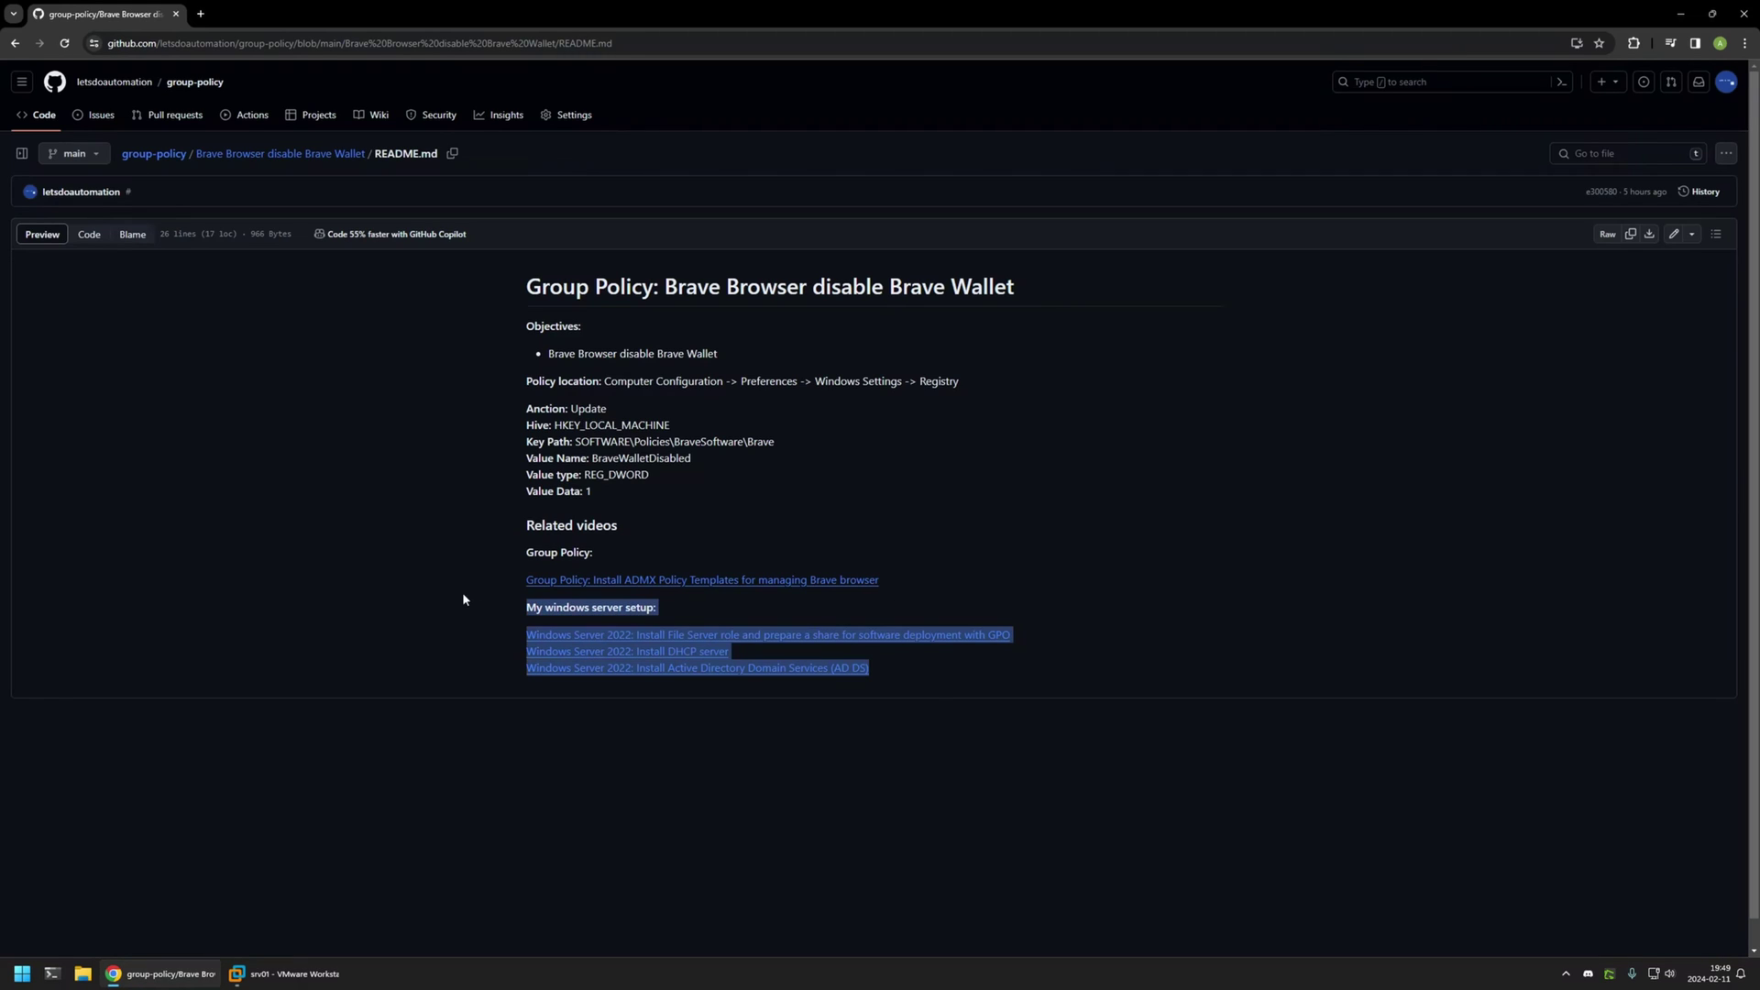
left_click_drag(905, 585, 472, 542)
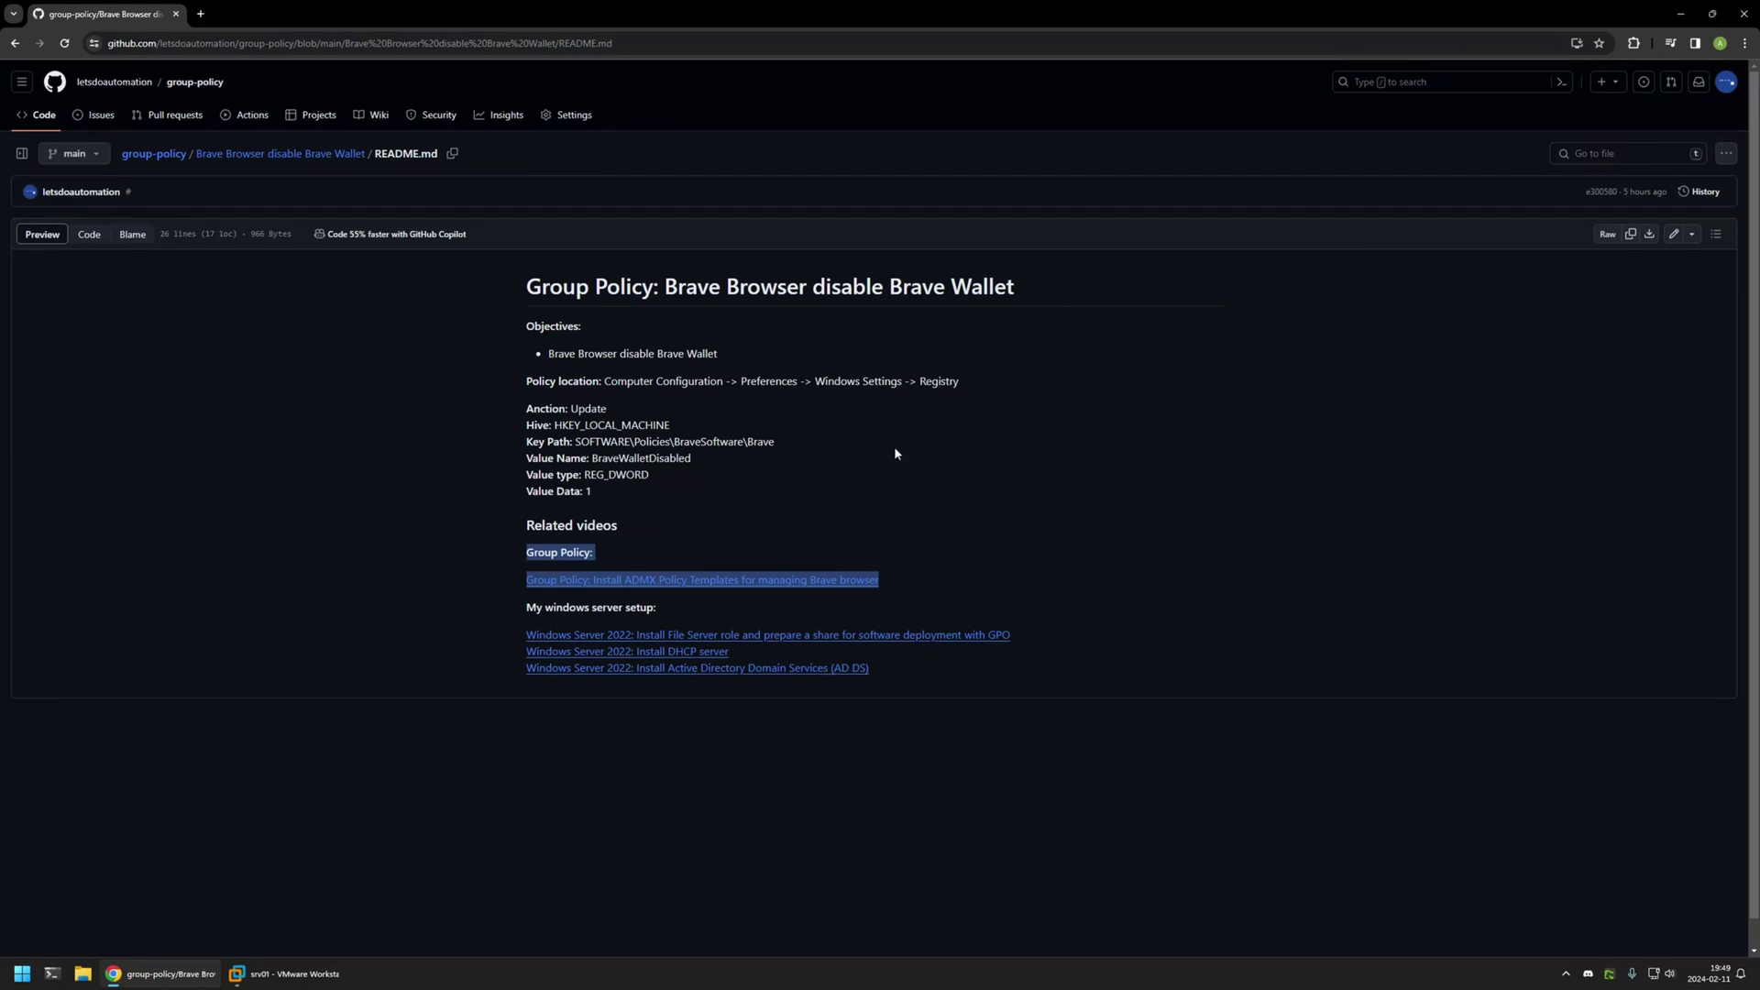
left_click(972, 384)
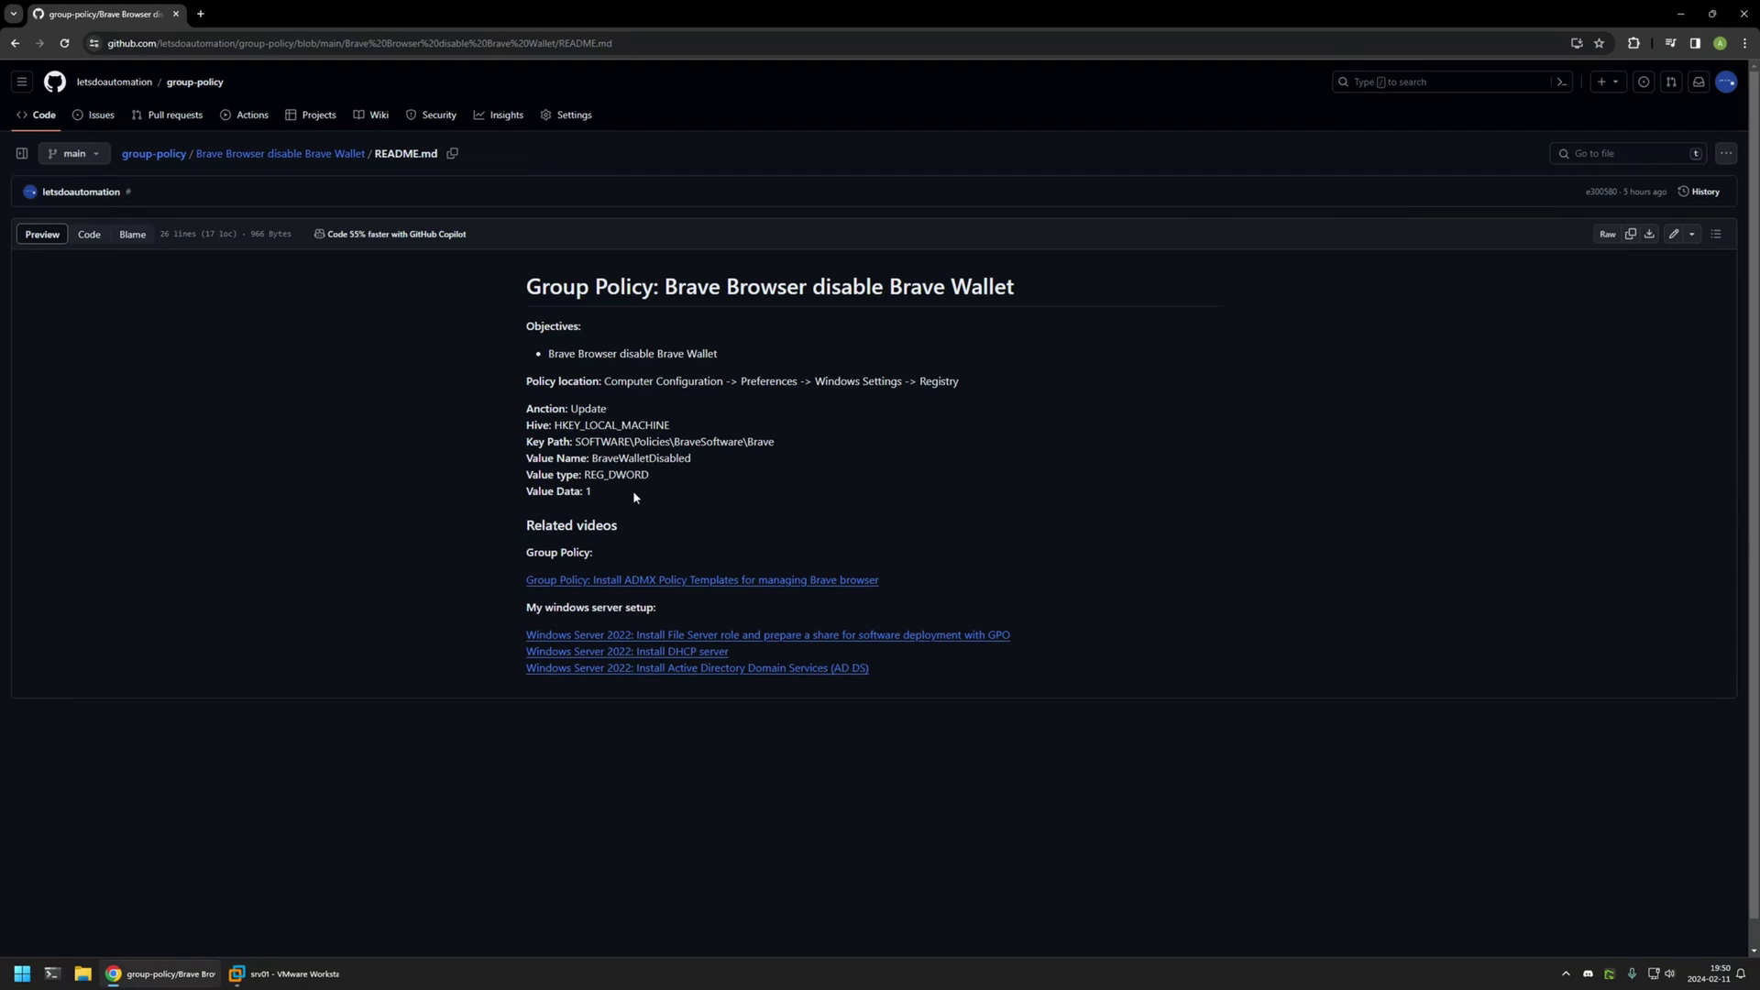
left_click_drag(634, 495, 524, 411)
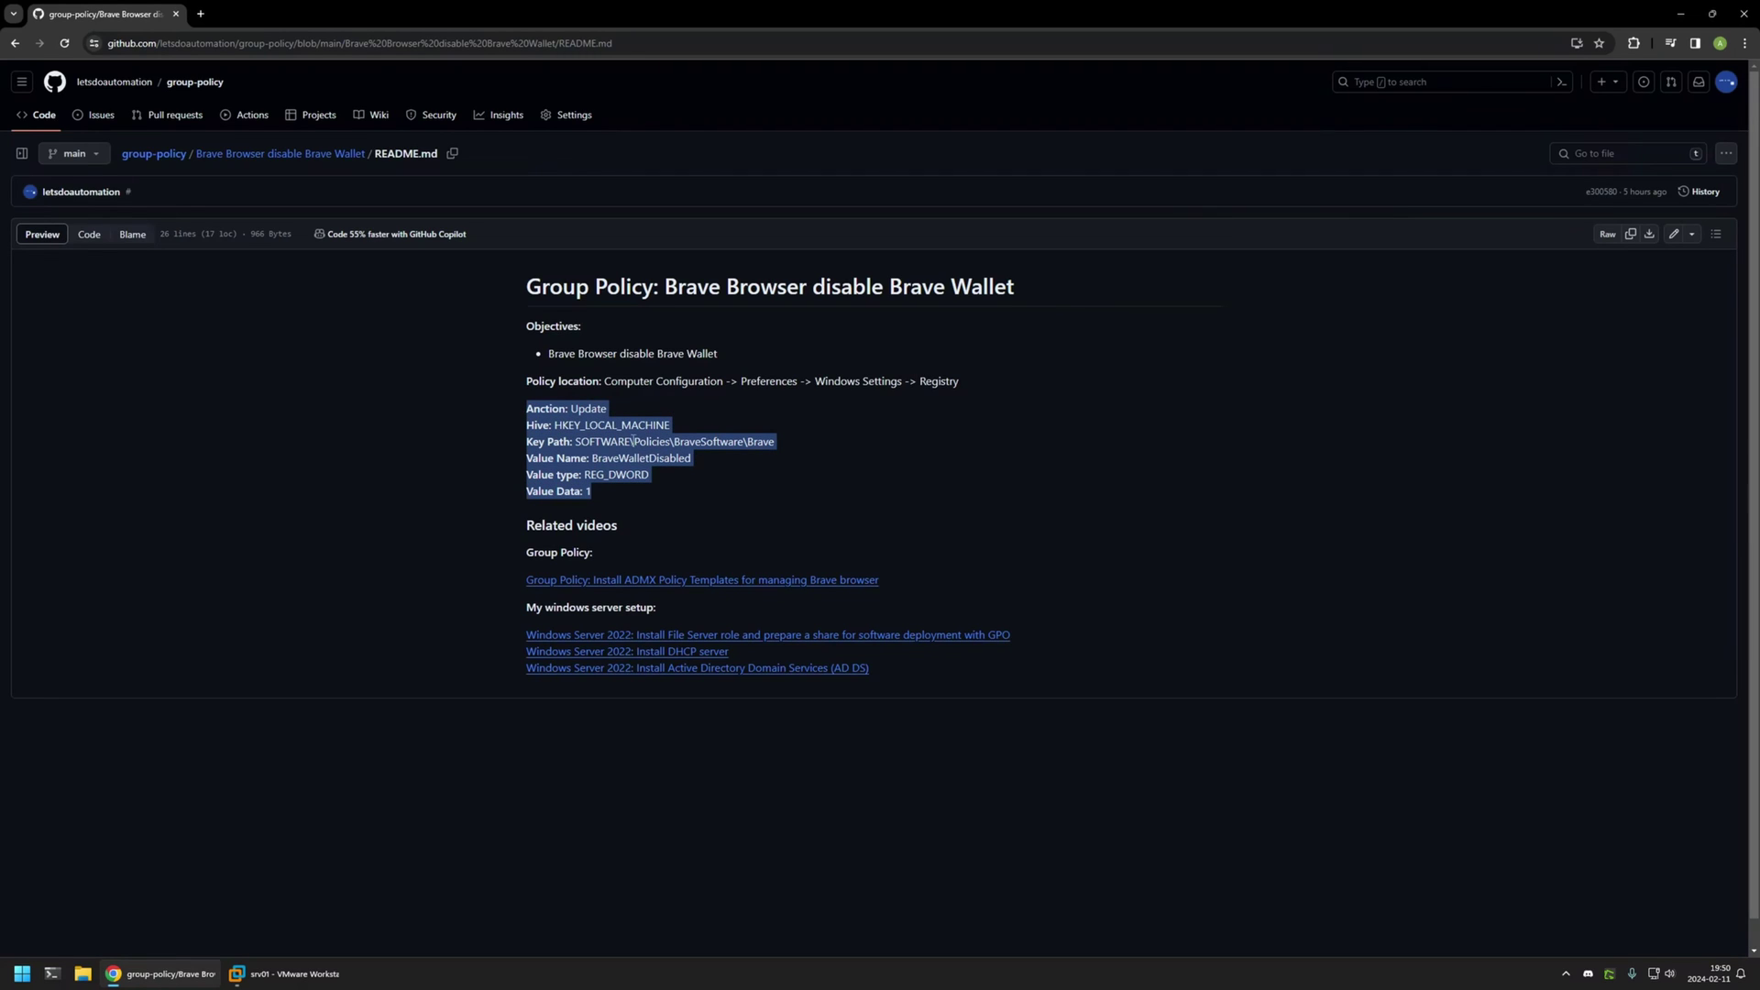
left_click(963, 384)
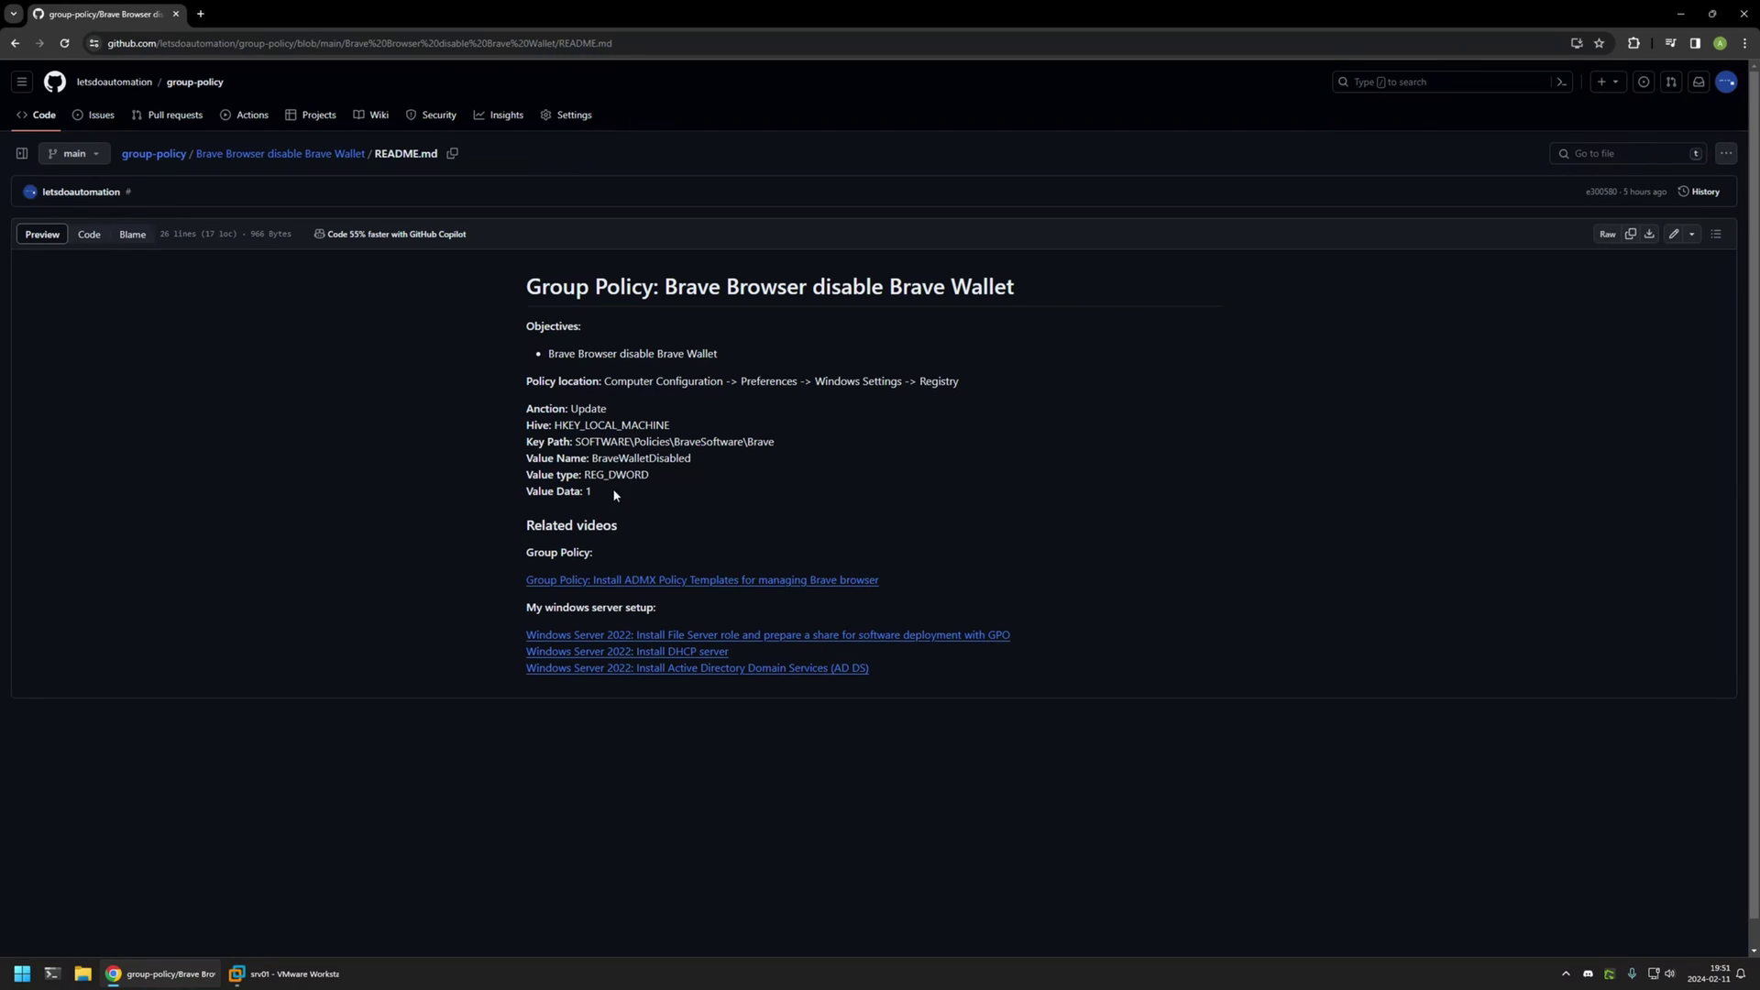
left_click_drag(613, 494, 503, 399)
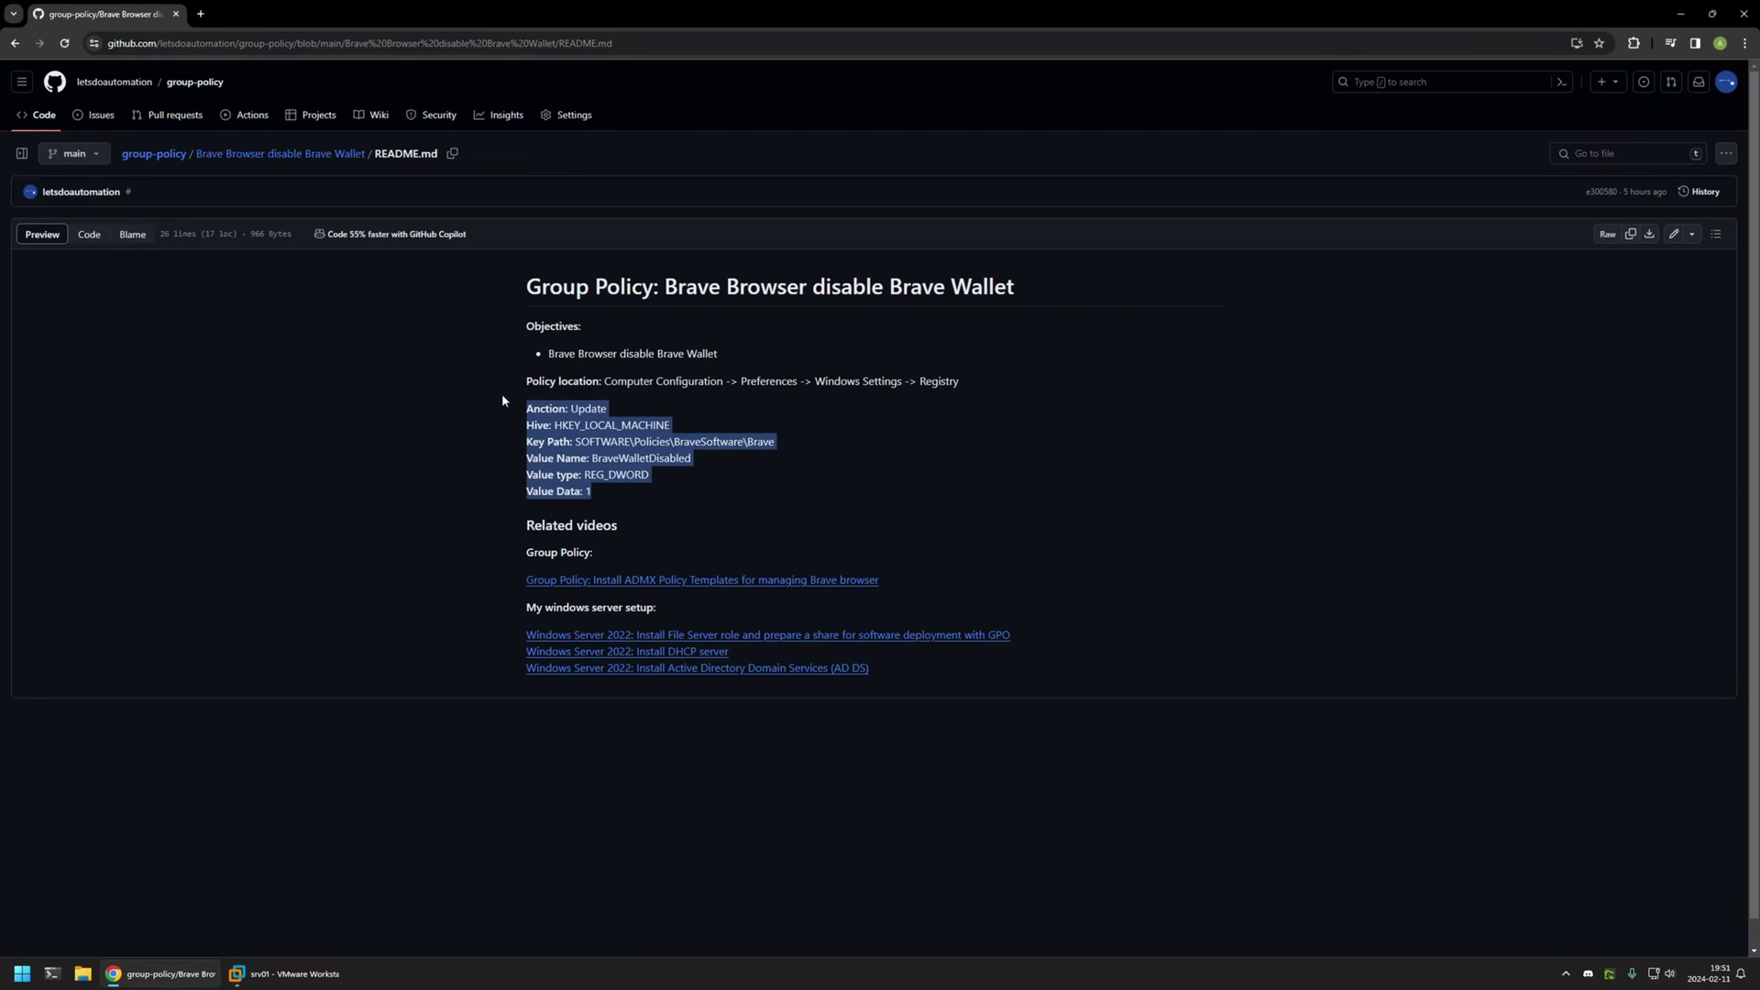
left_click(601, 493)
left_click_drag(965, 381, 604, 382)
left_click(636, 472)
left_click_drag(642, 495, 516, 412)
left_click(602, 494)
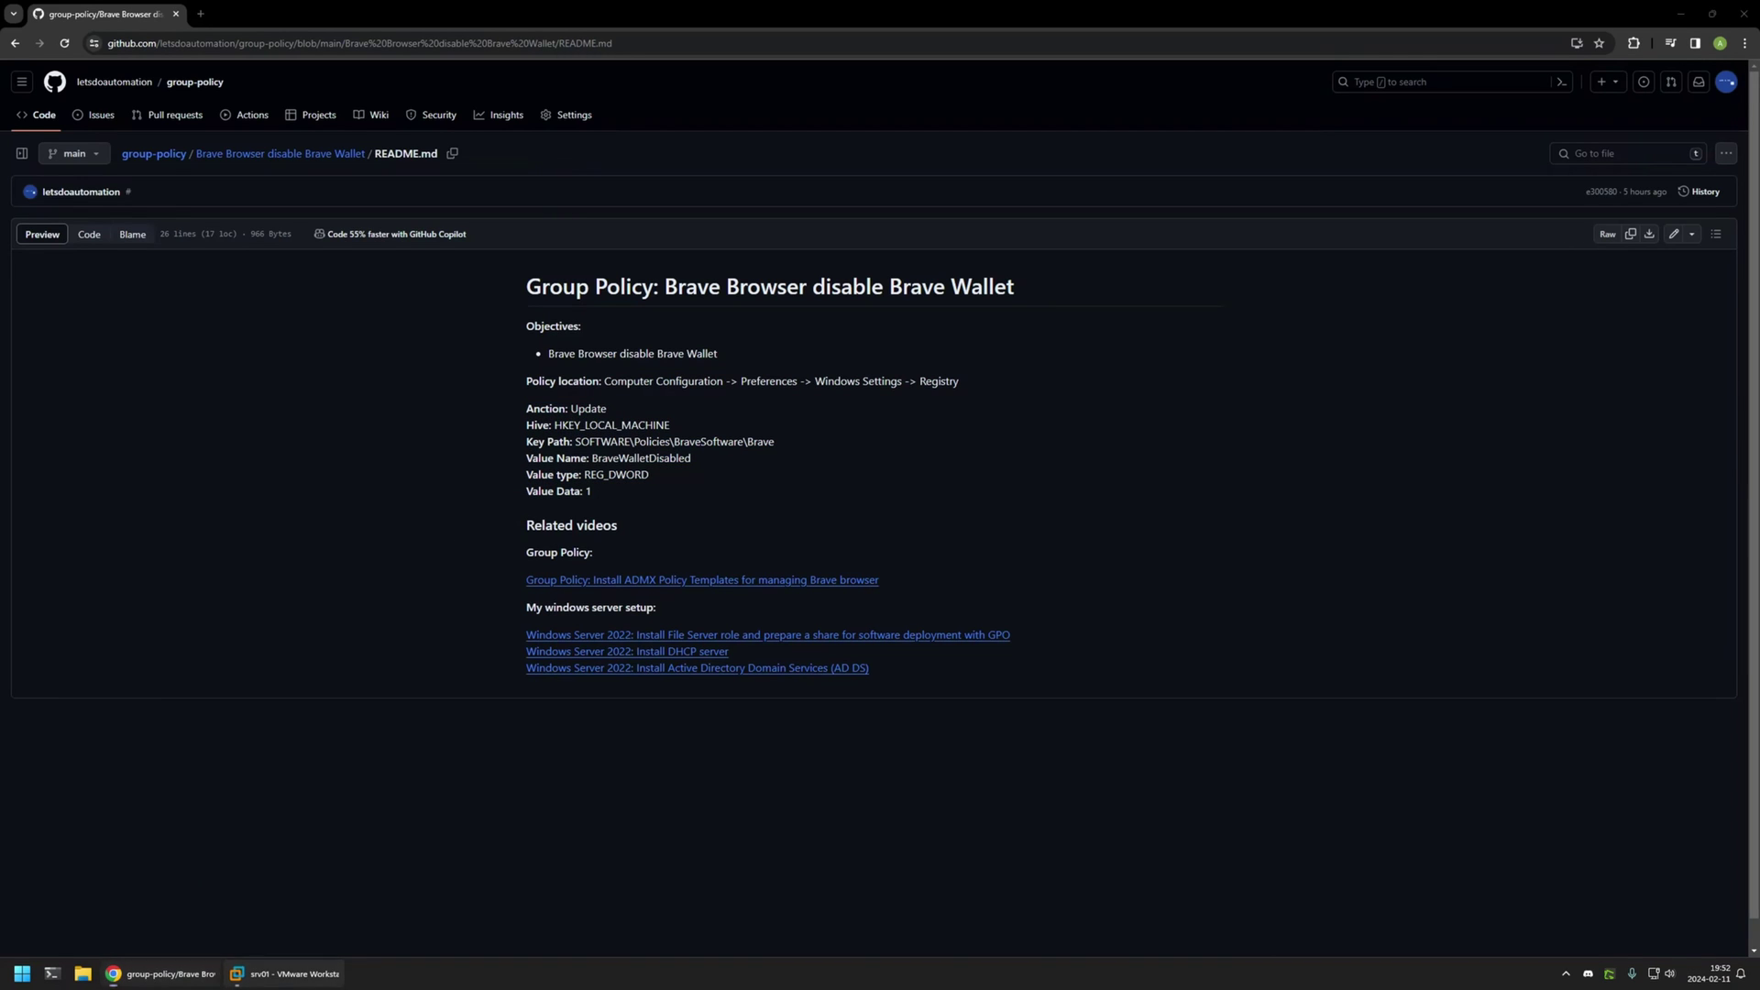
Step: On the server VM, create the 'brave settings' GPO in Group Policy Management and select it
left_click(286, 974)
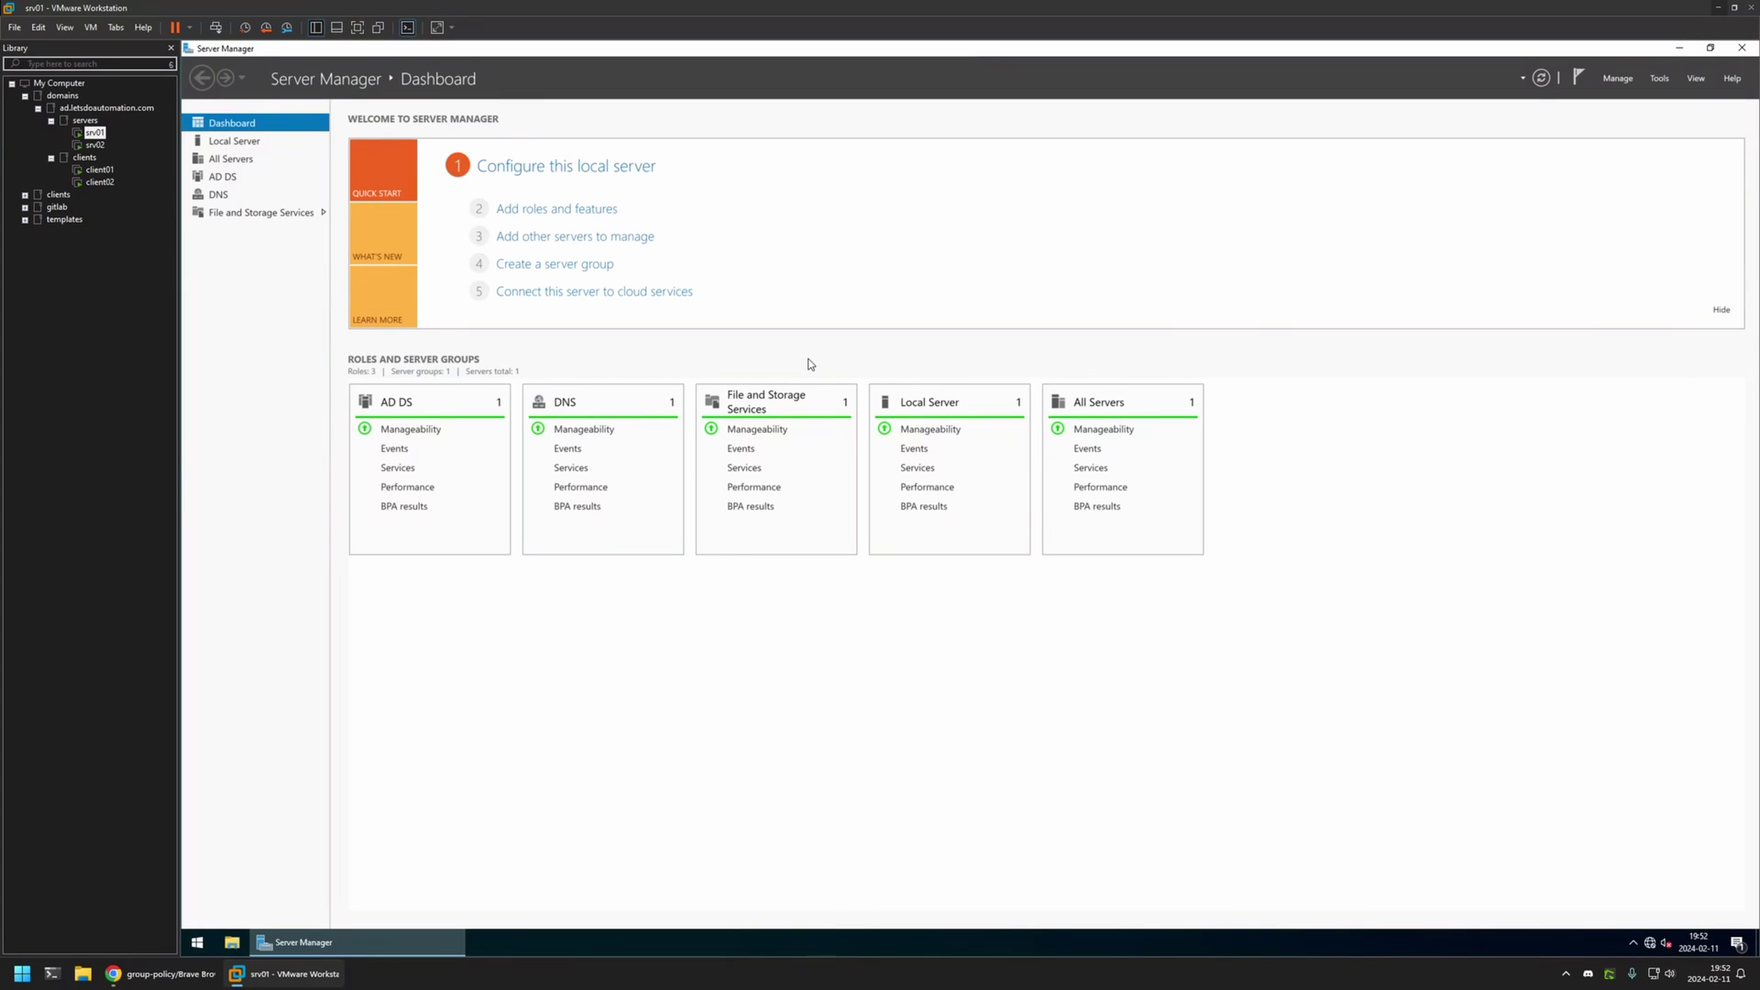
left_click(1658, 79)
left_click(1583, 277)
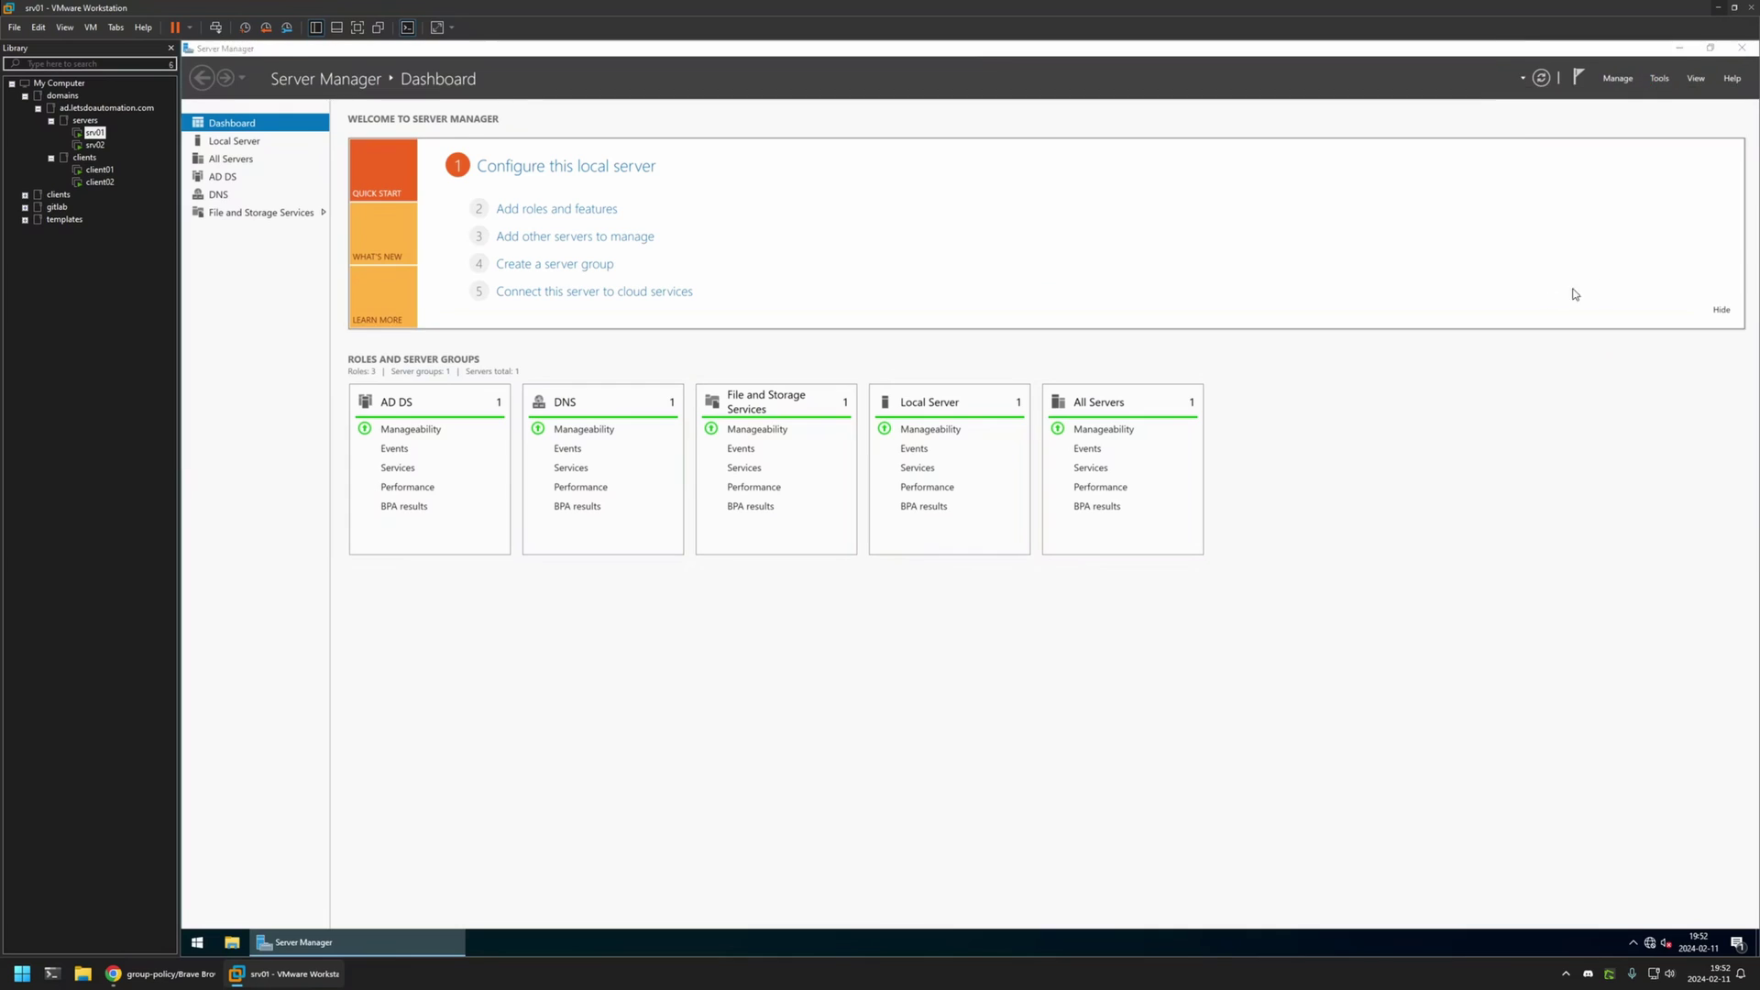
right_click(303, 190)
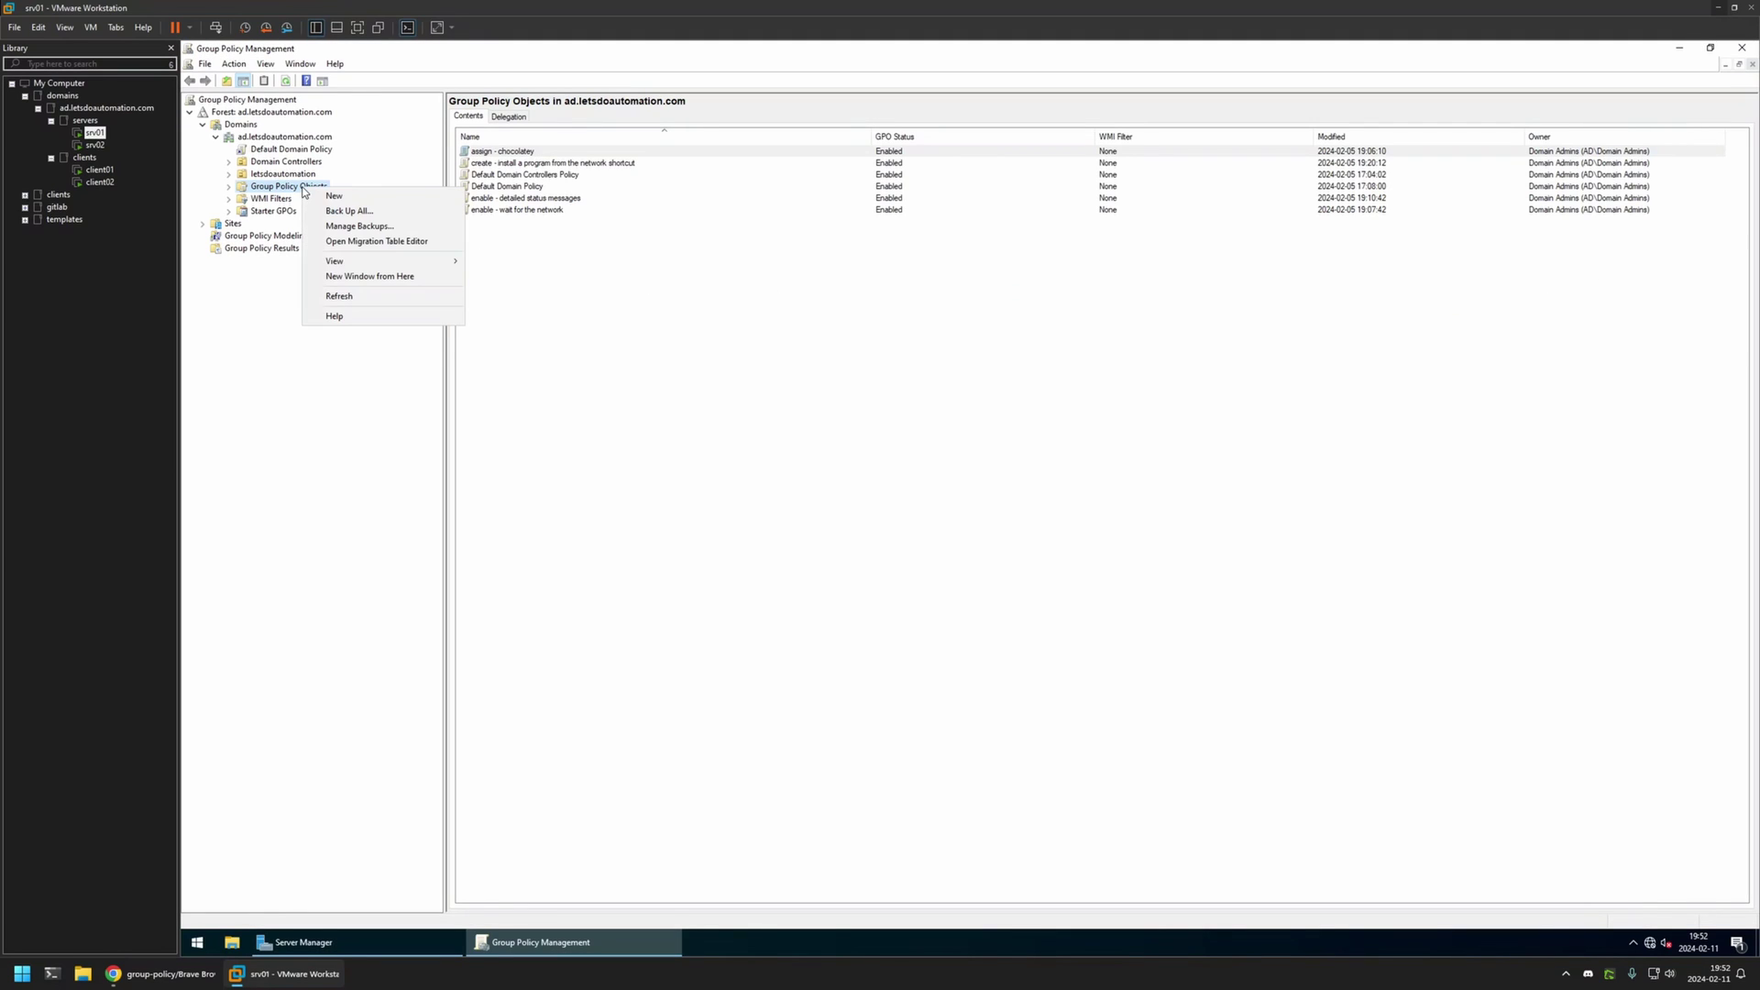
left_click(327, 197)
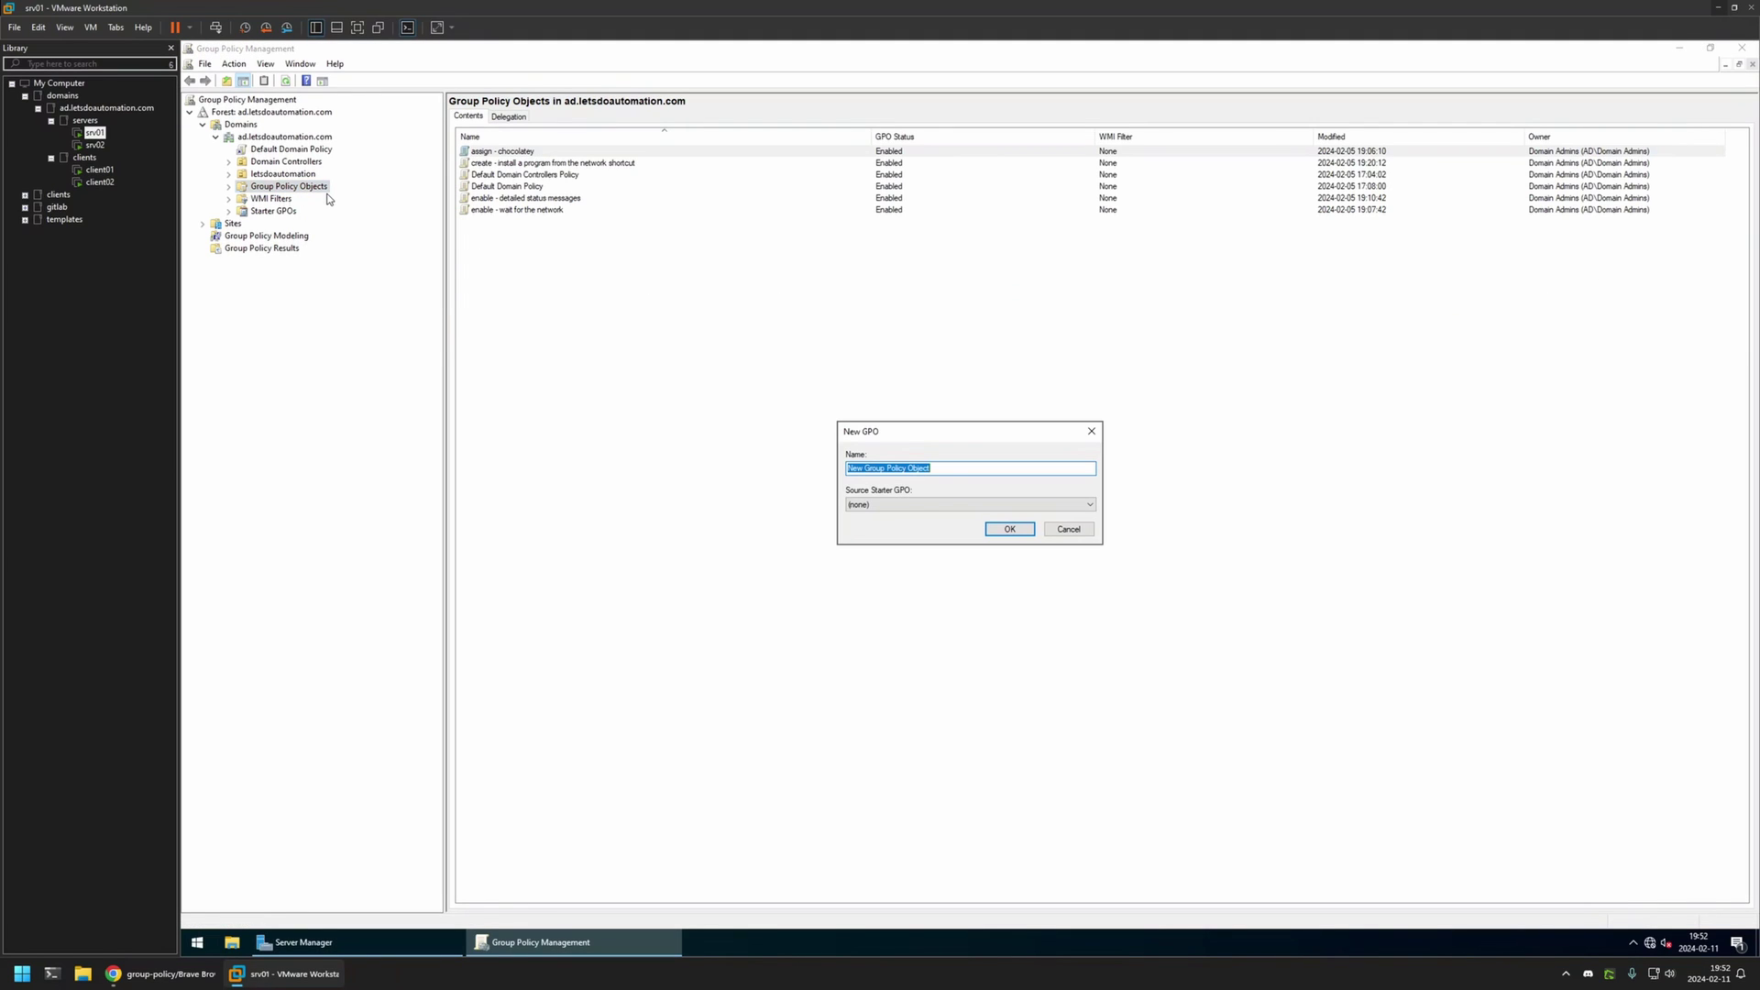
type("brave settings")
left_click(991, 530)
left_click(229, 186)
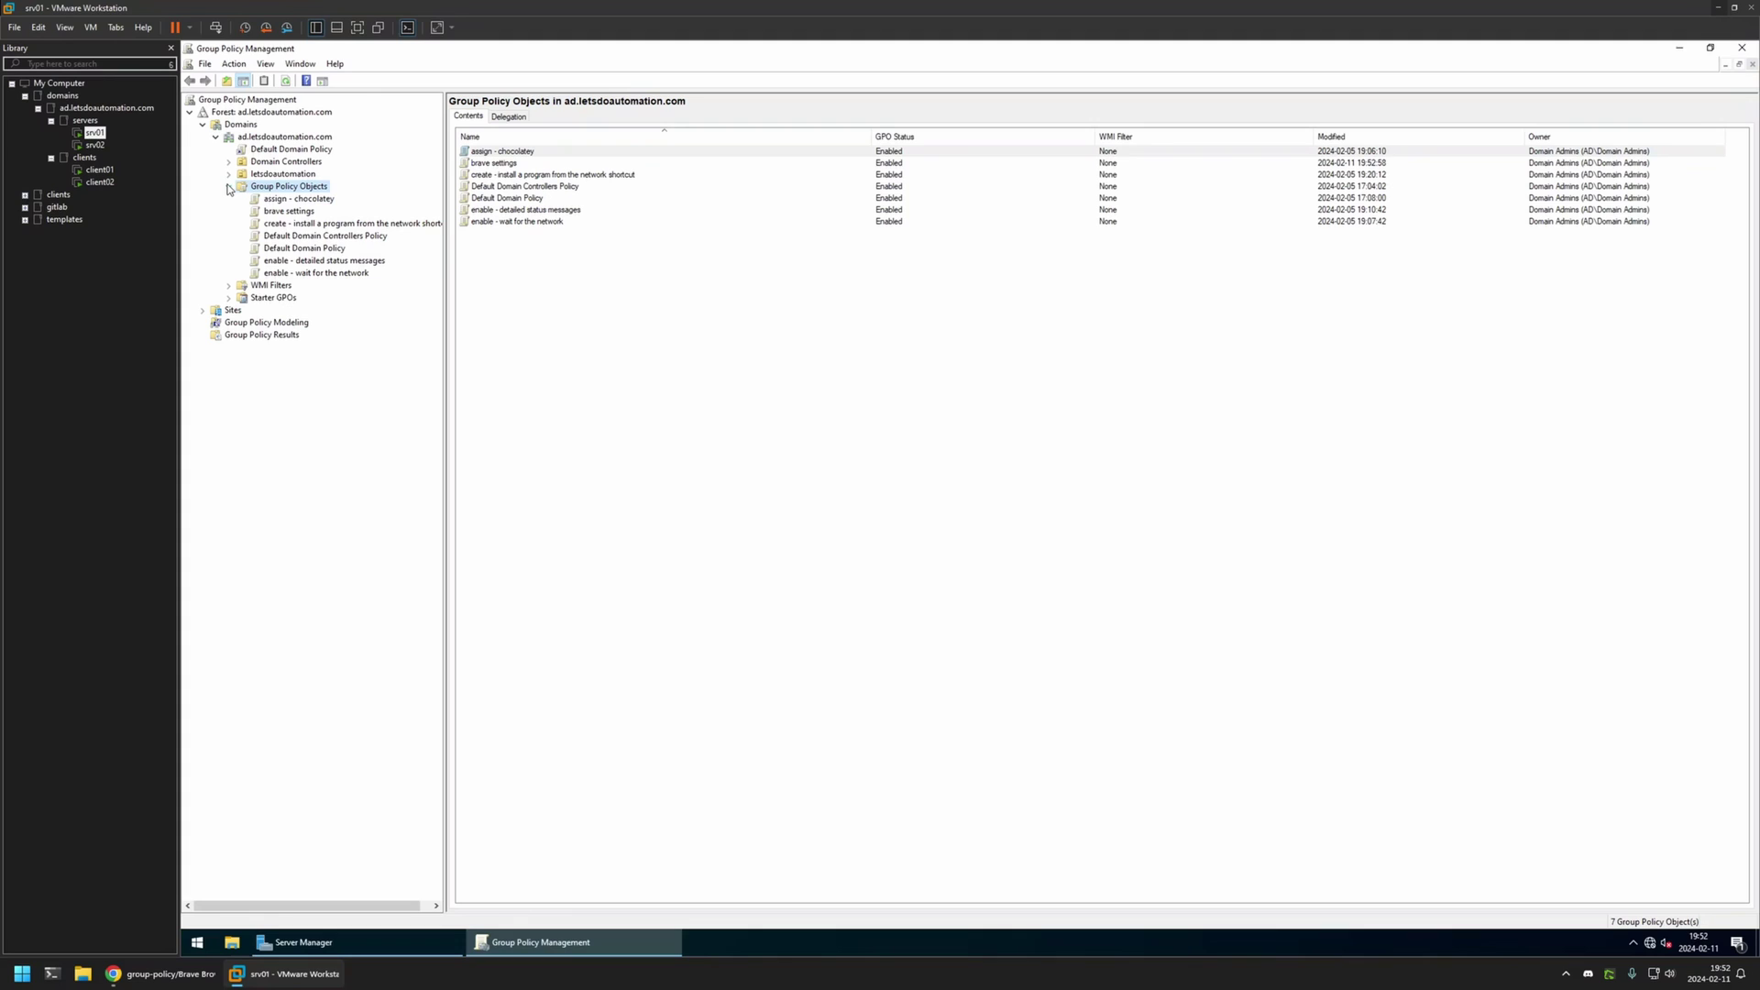
left_click(287, 212)
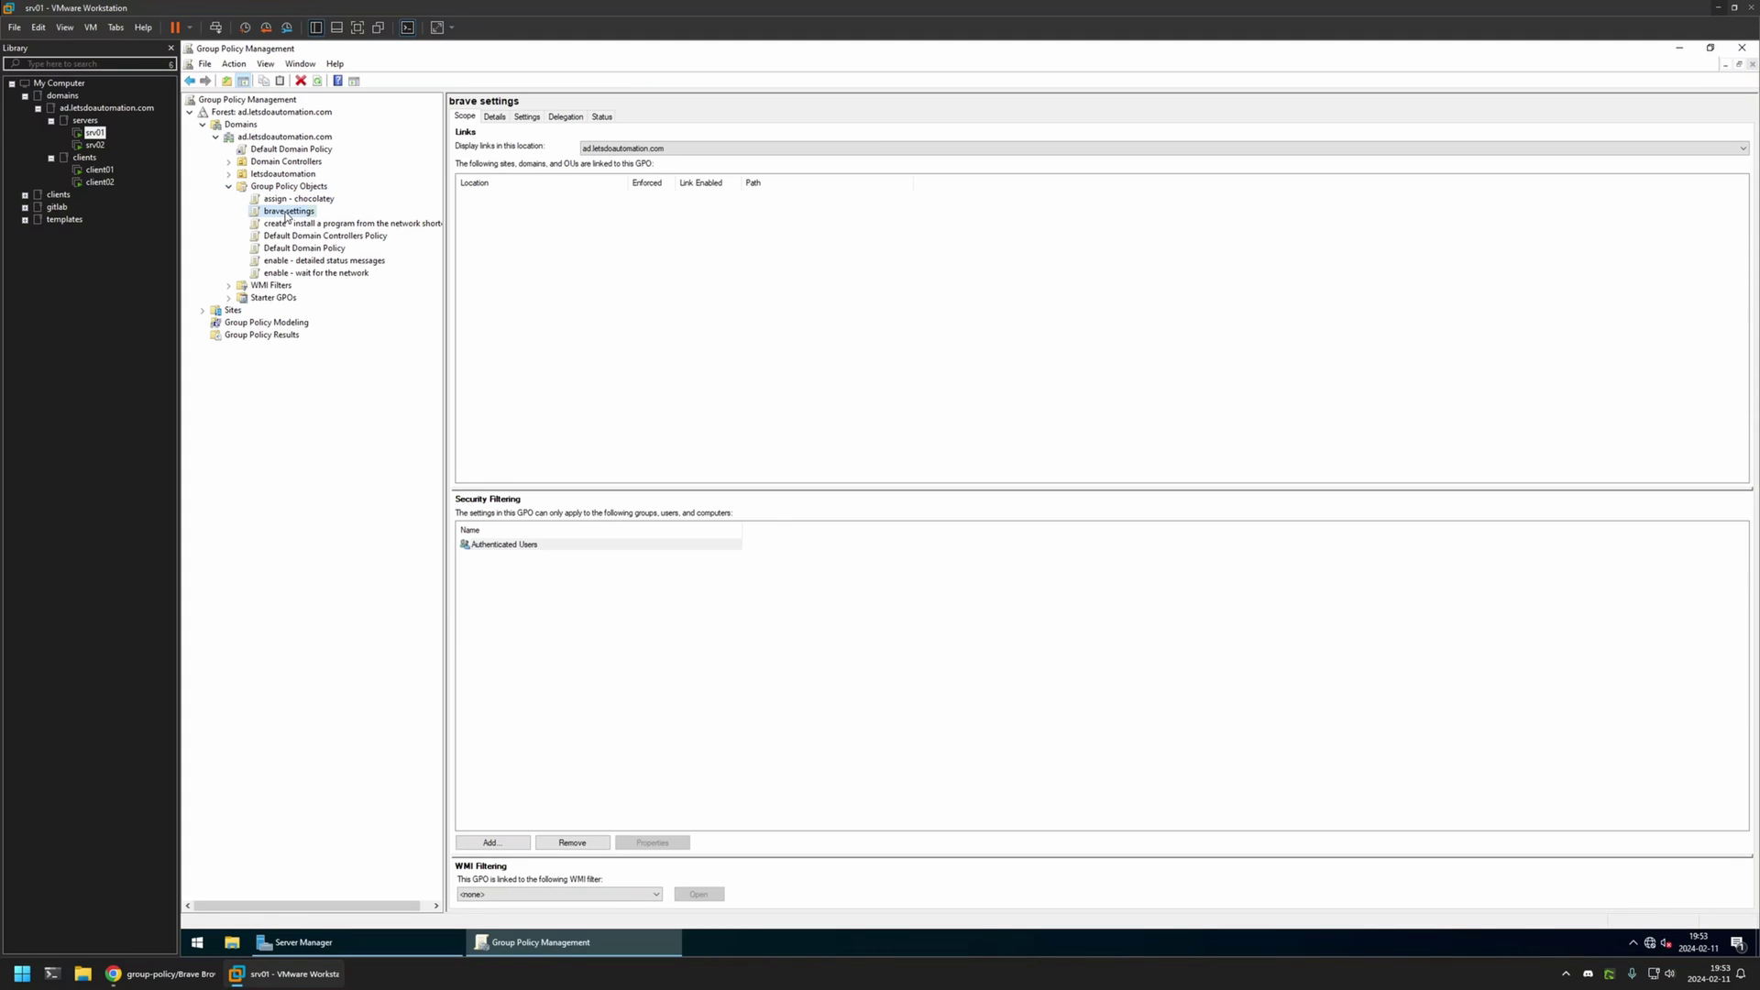
Step: Open the brave settings GPO in the editor, centred with the tree widened
right_click(287, 214)
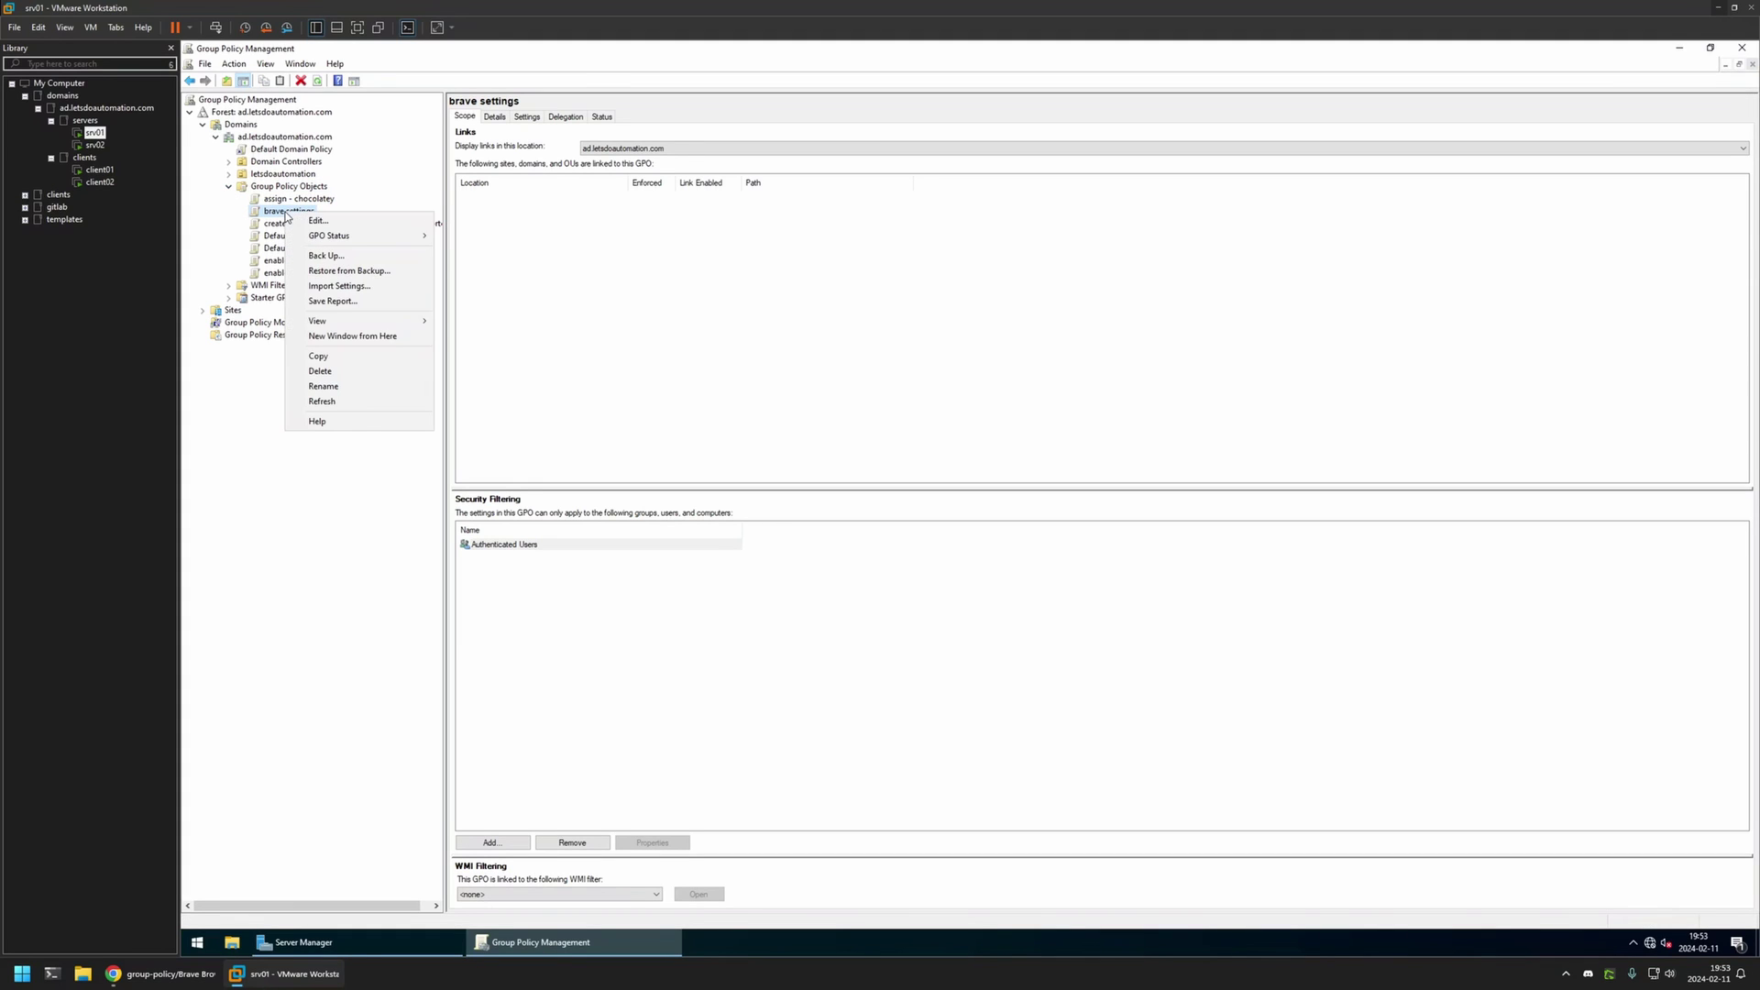
left_click(312, 223)
left_click_drag(465, 106, 861, 232)
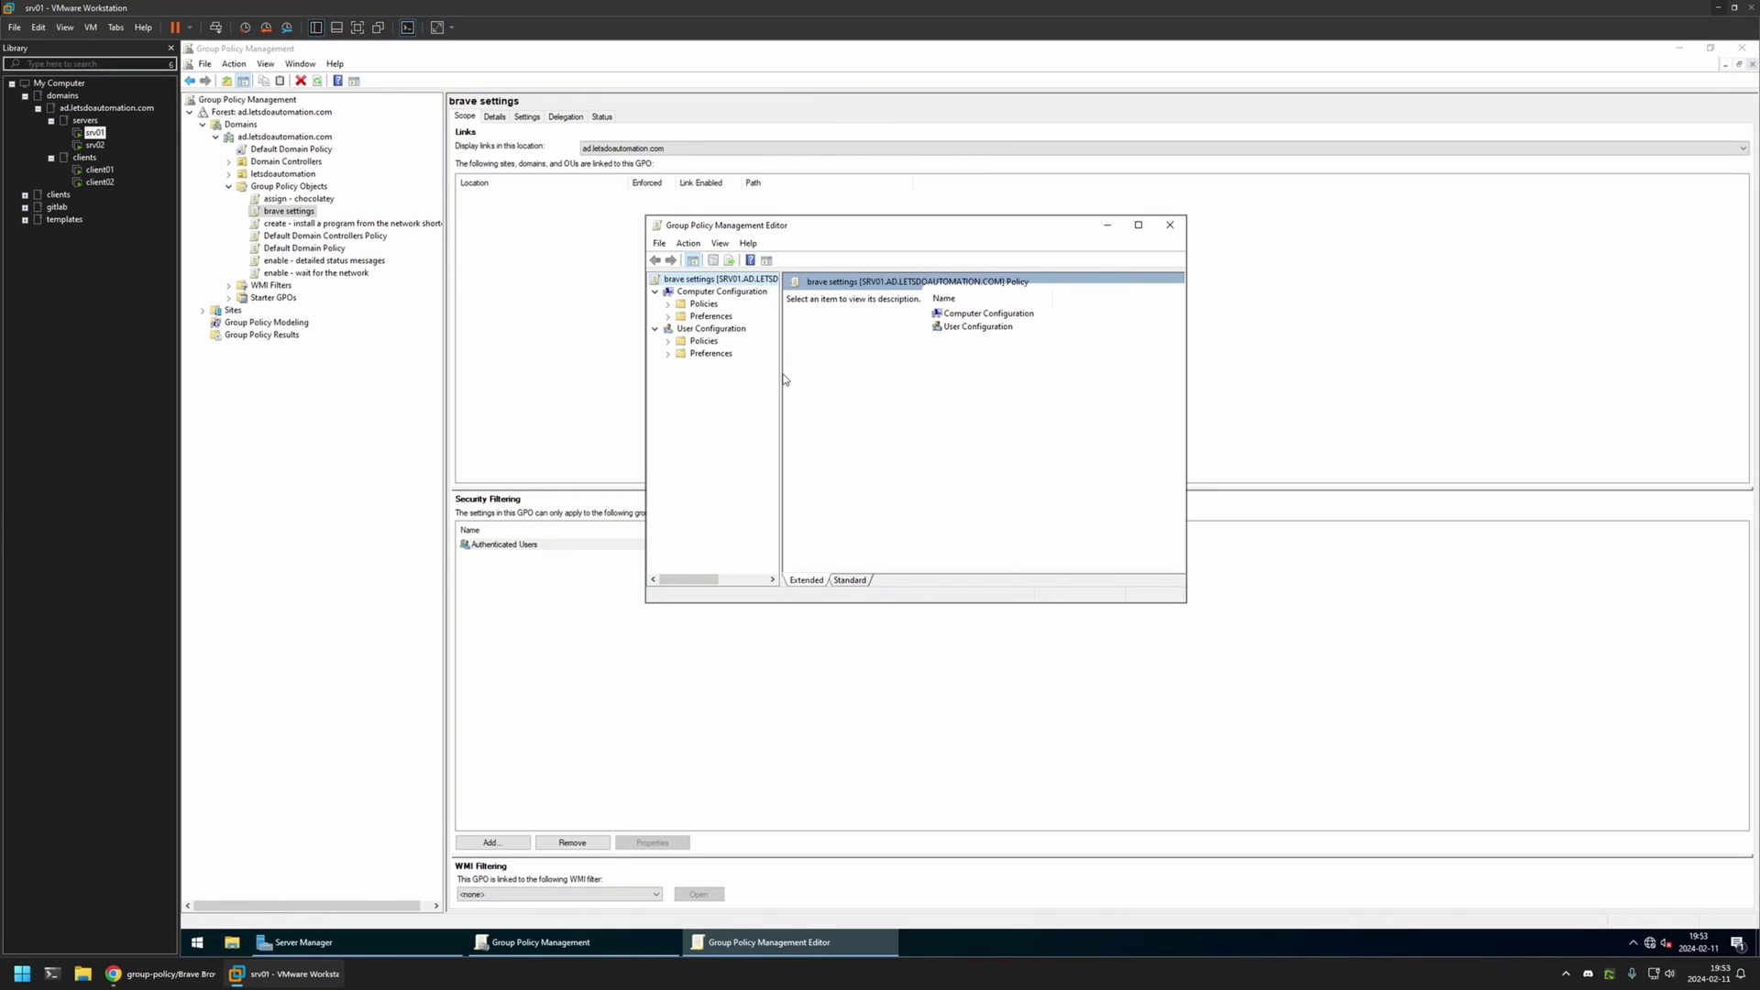
left_click_drag(781, 369, 896, 367)
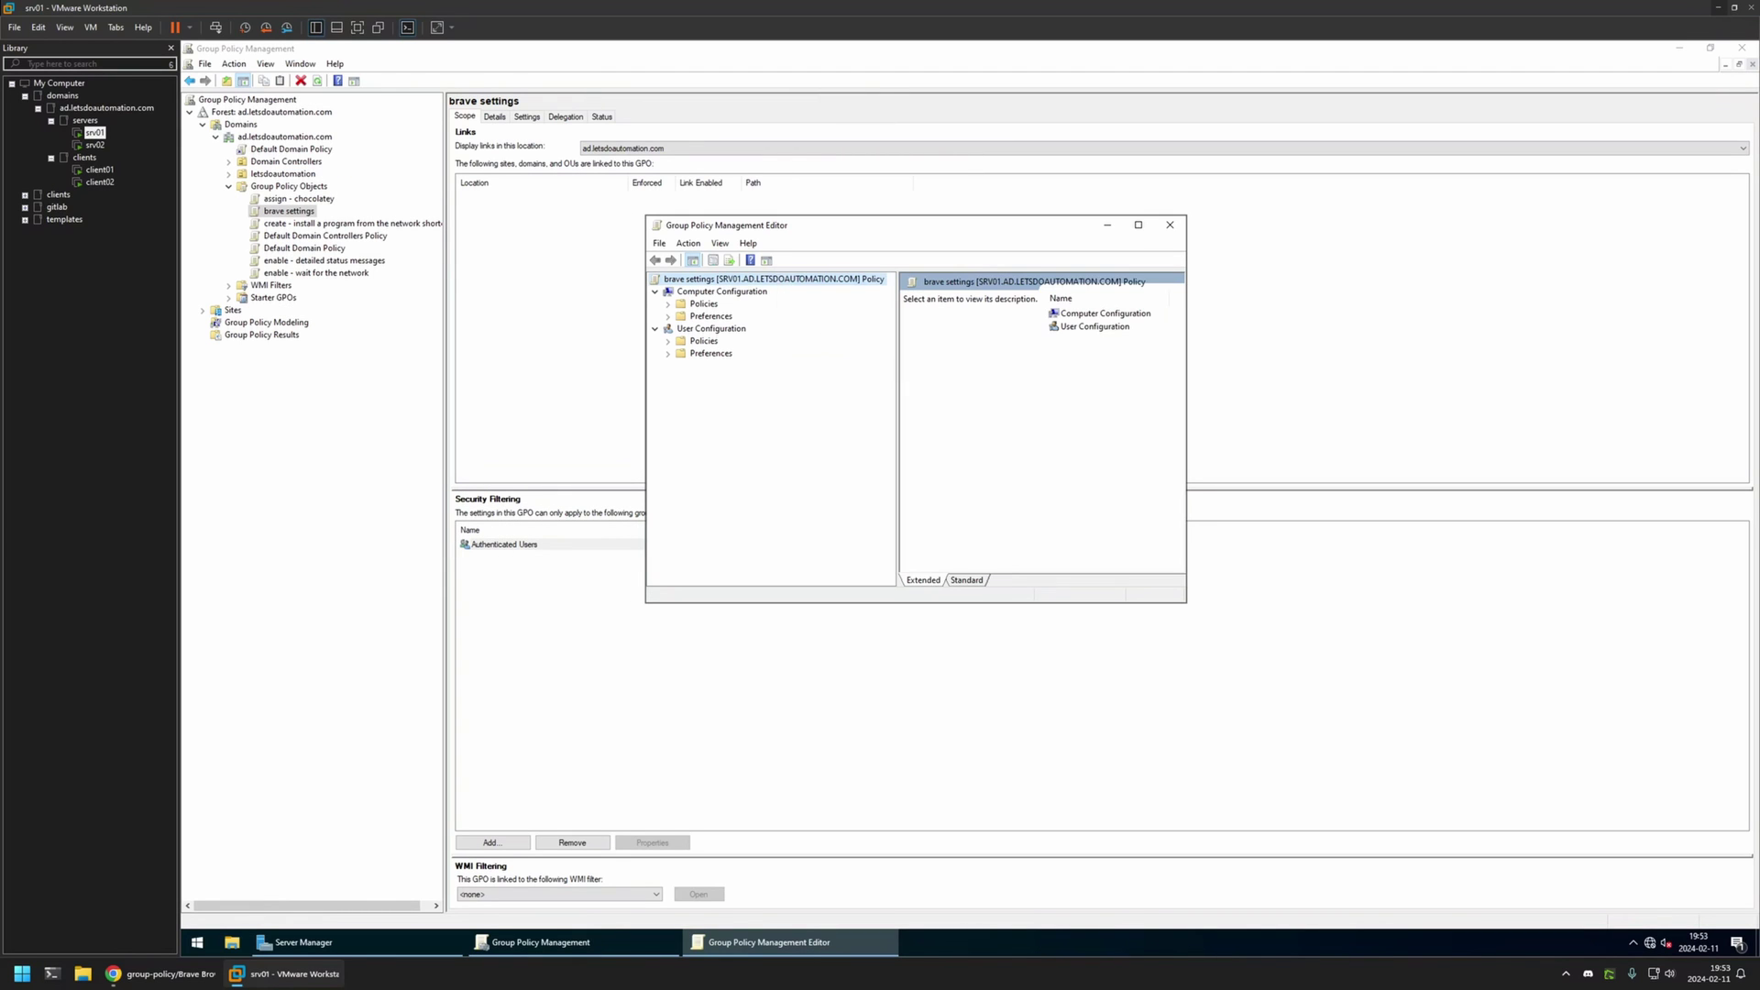
Step: Start a new Registry Item under Computer Configuration > Preferences > Windows Settings > Registry
left_click(737, 291)
left_click(667, 317)
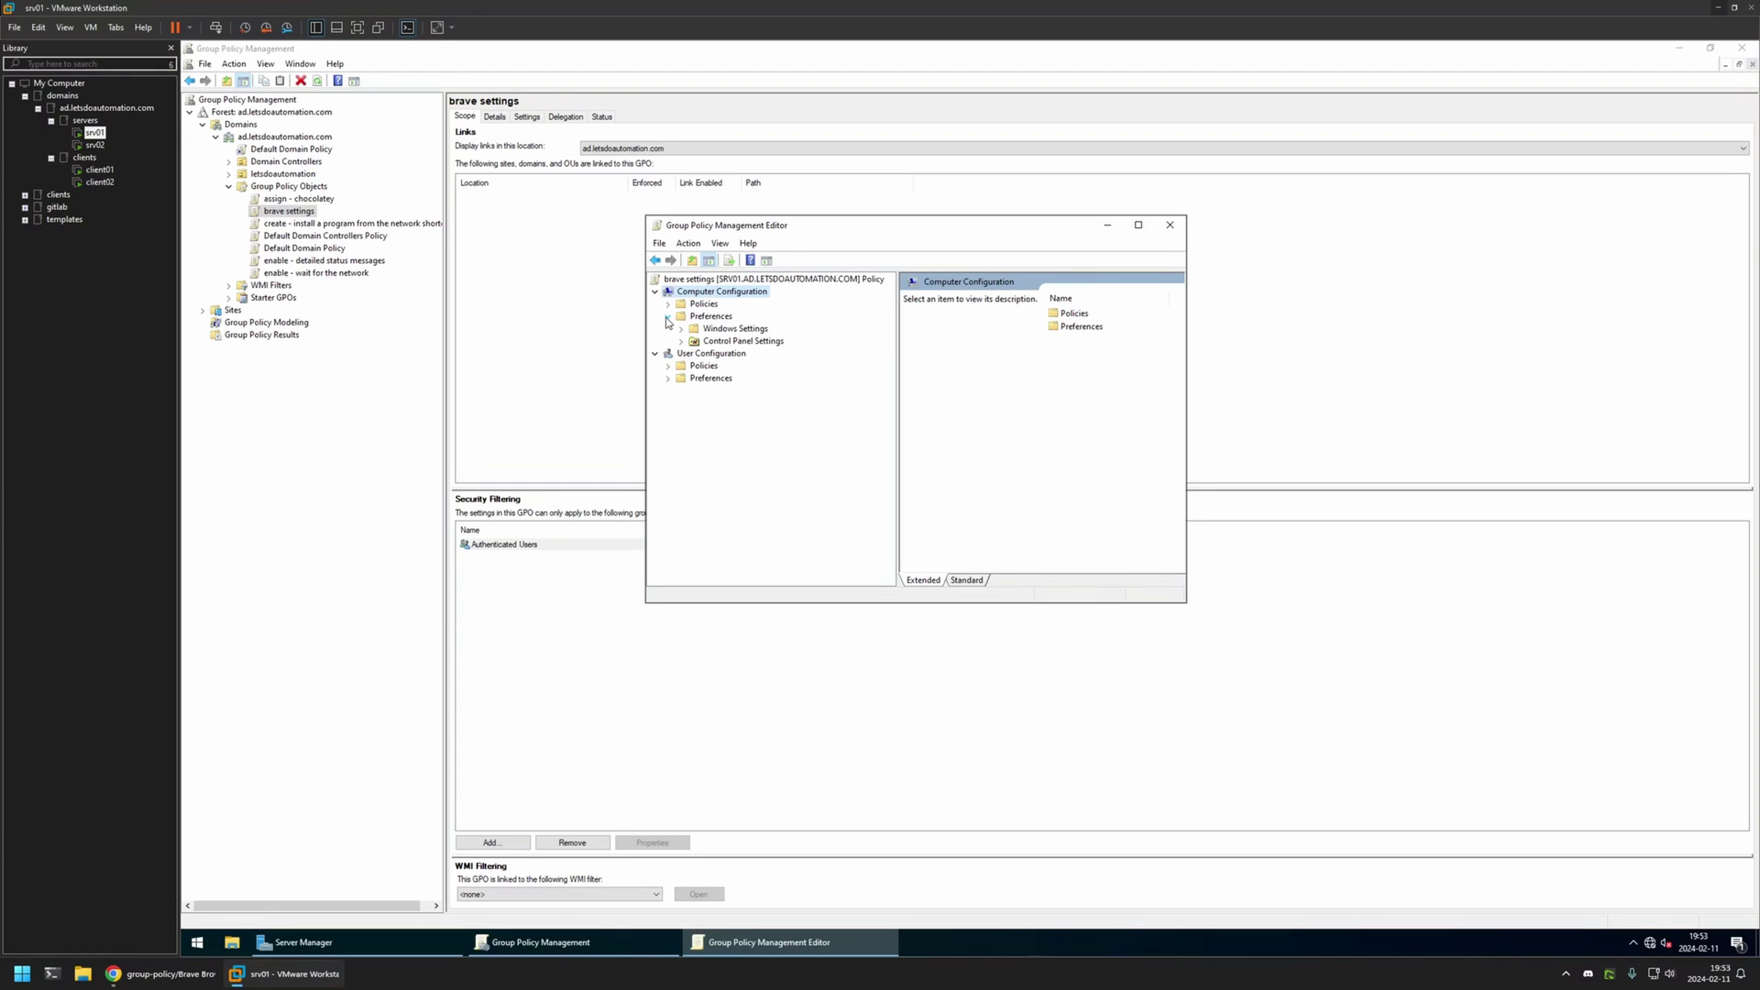
left_click(681, 329)
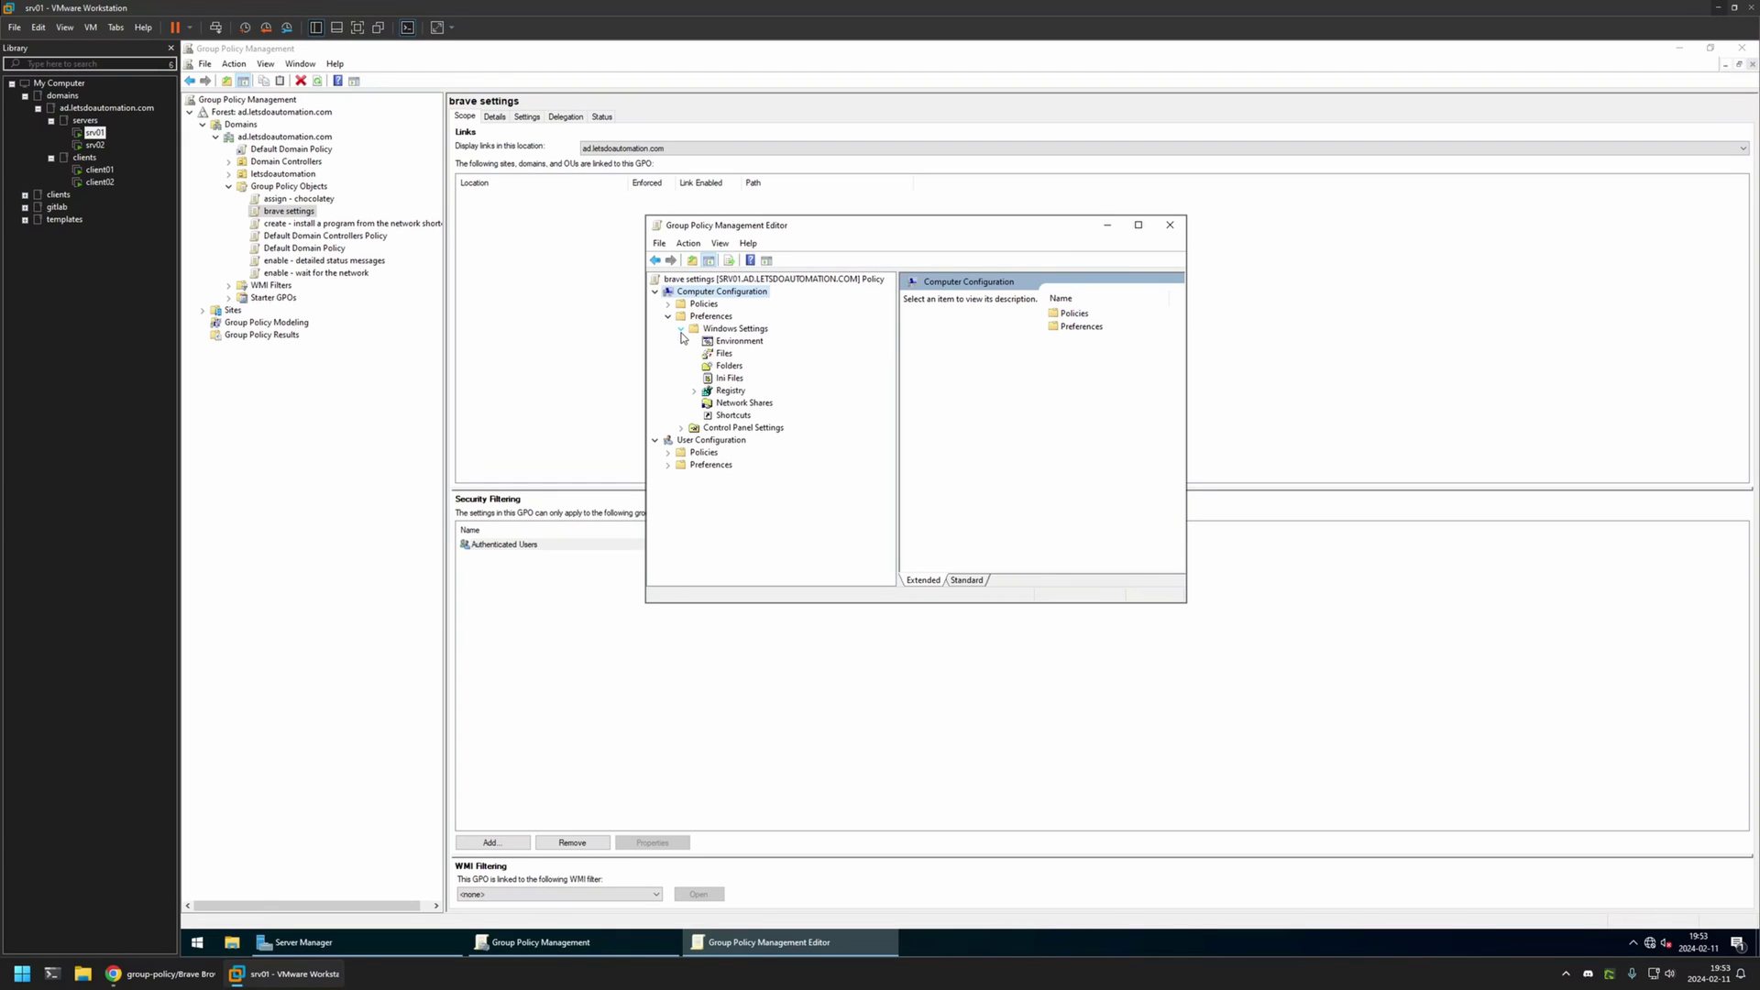
left_click(727, 392)
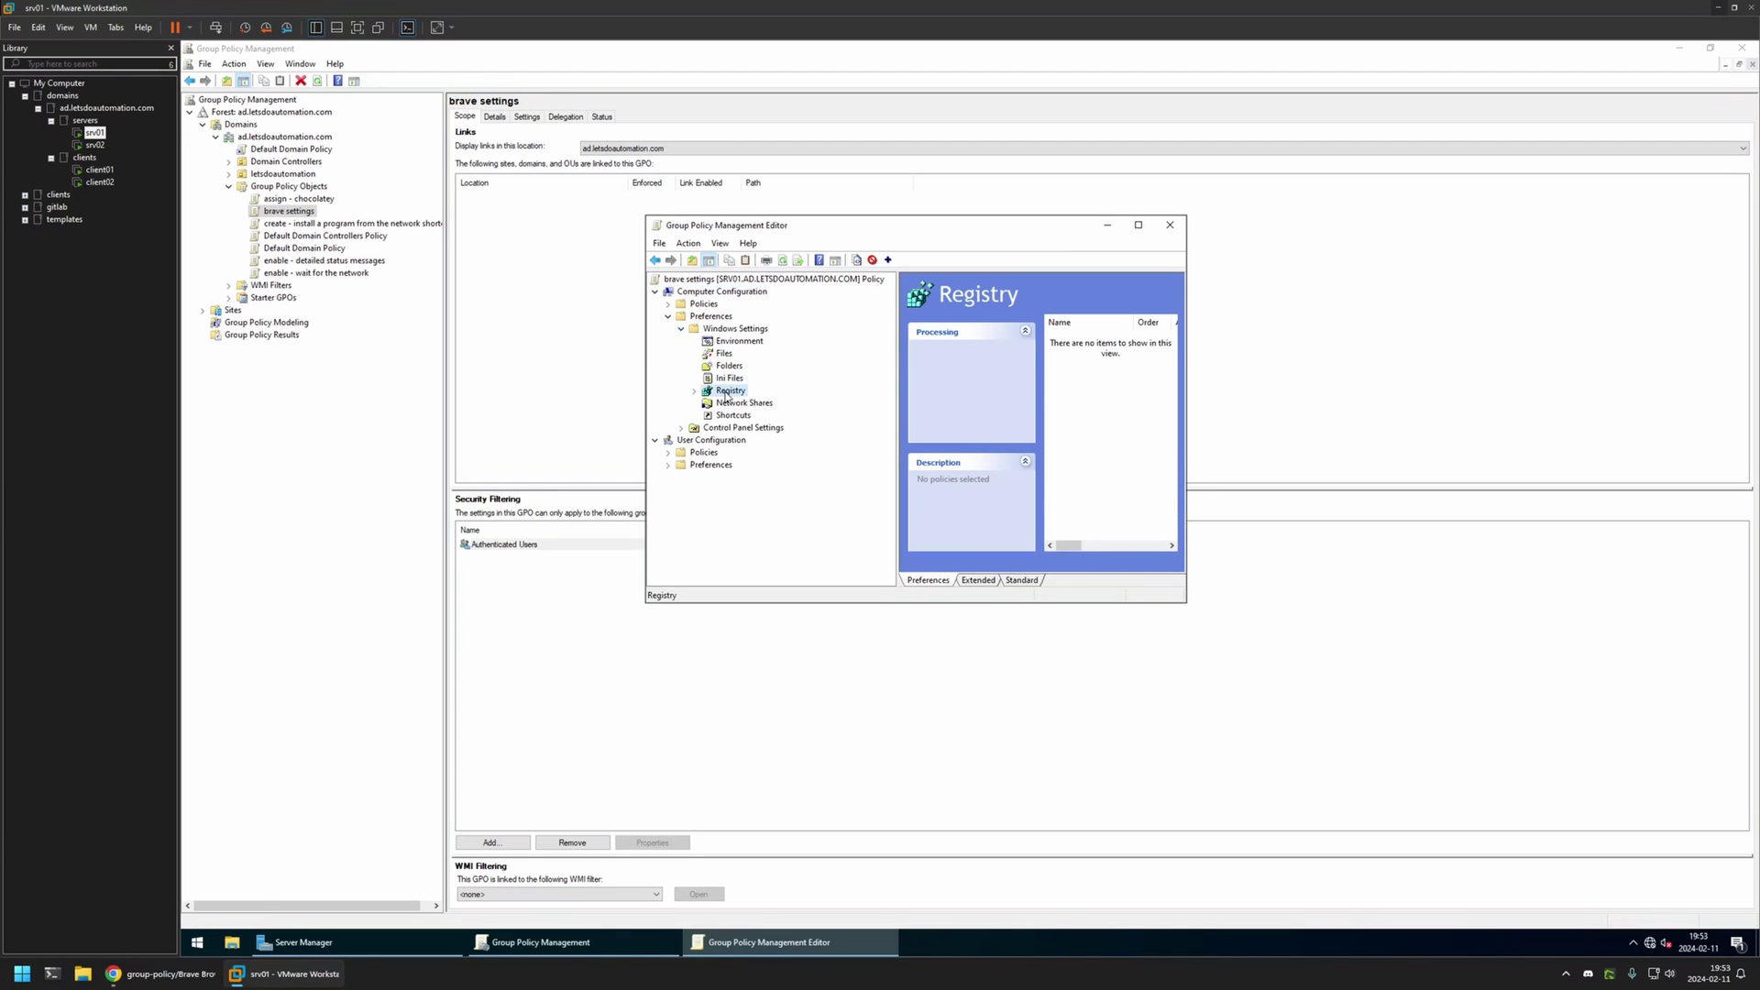
right_click(1094, 372)
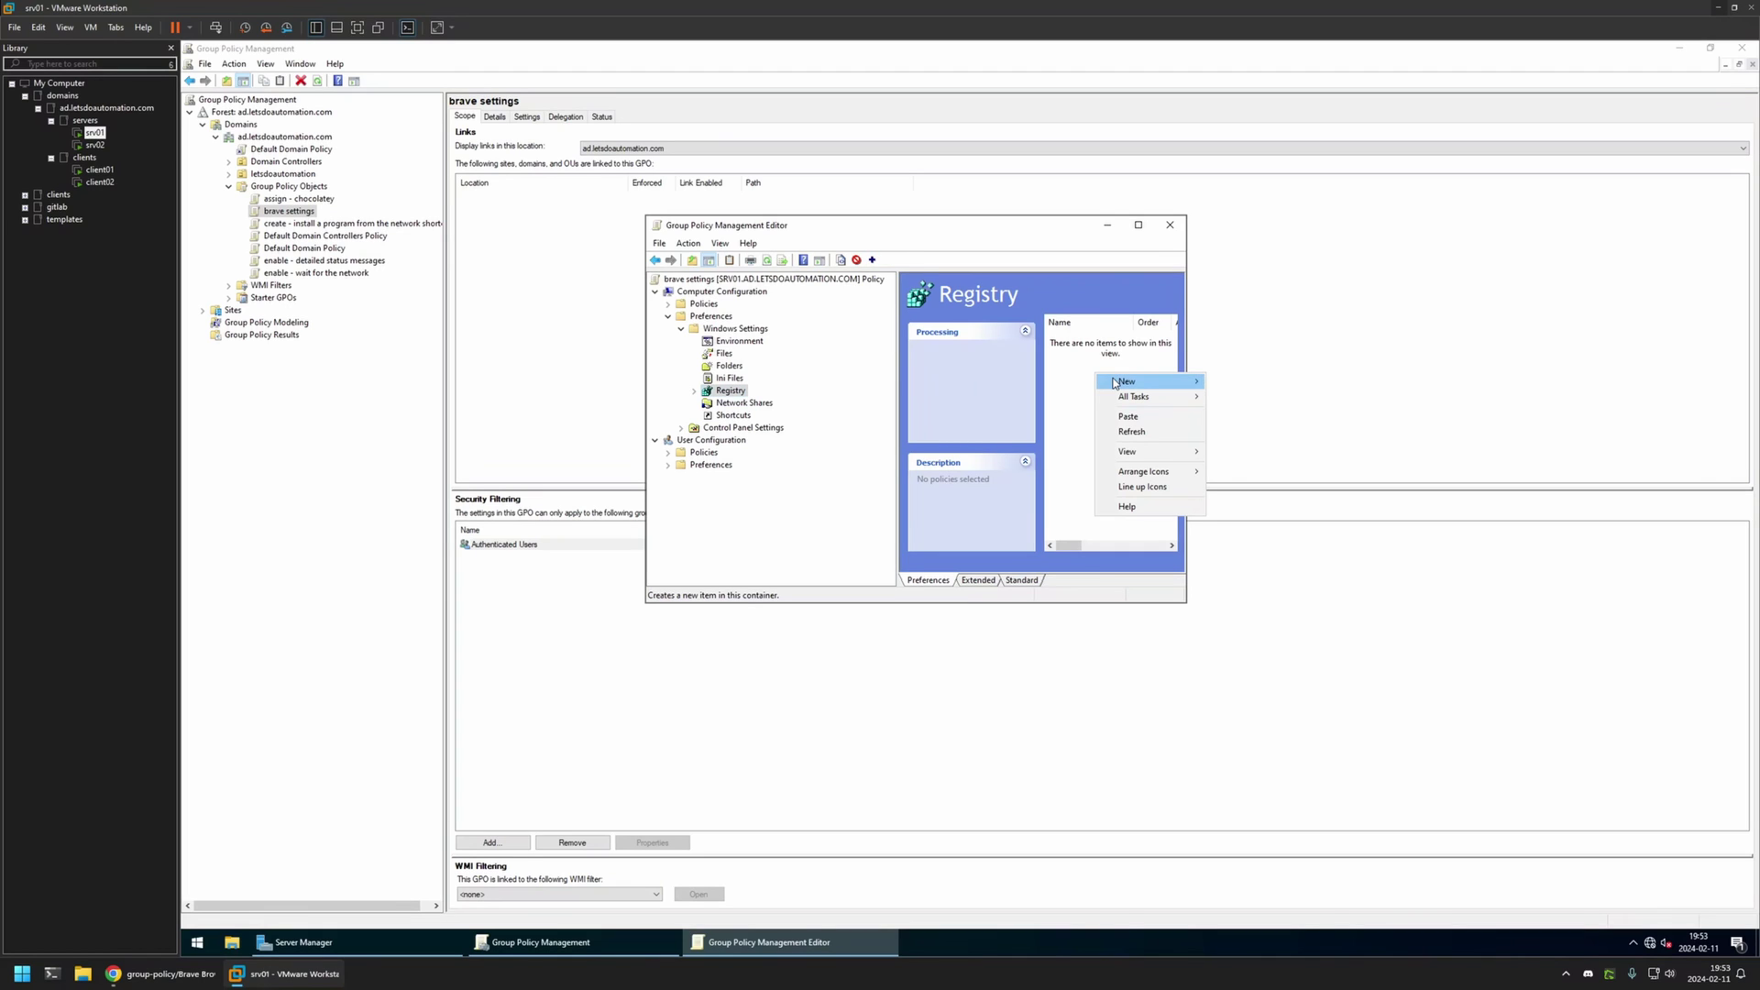
mouse_move(1114, 382)
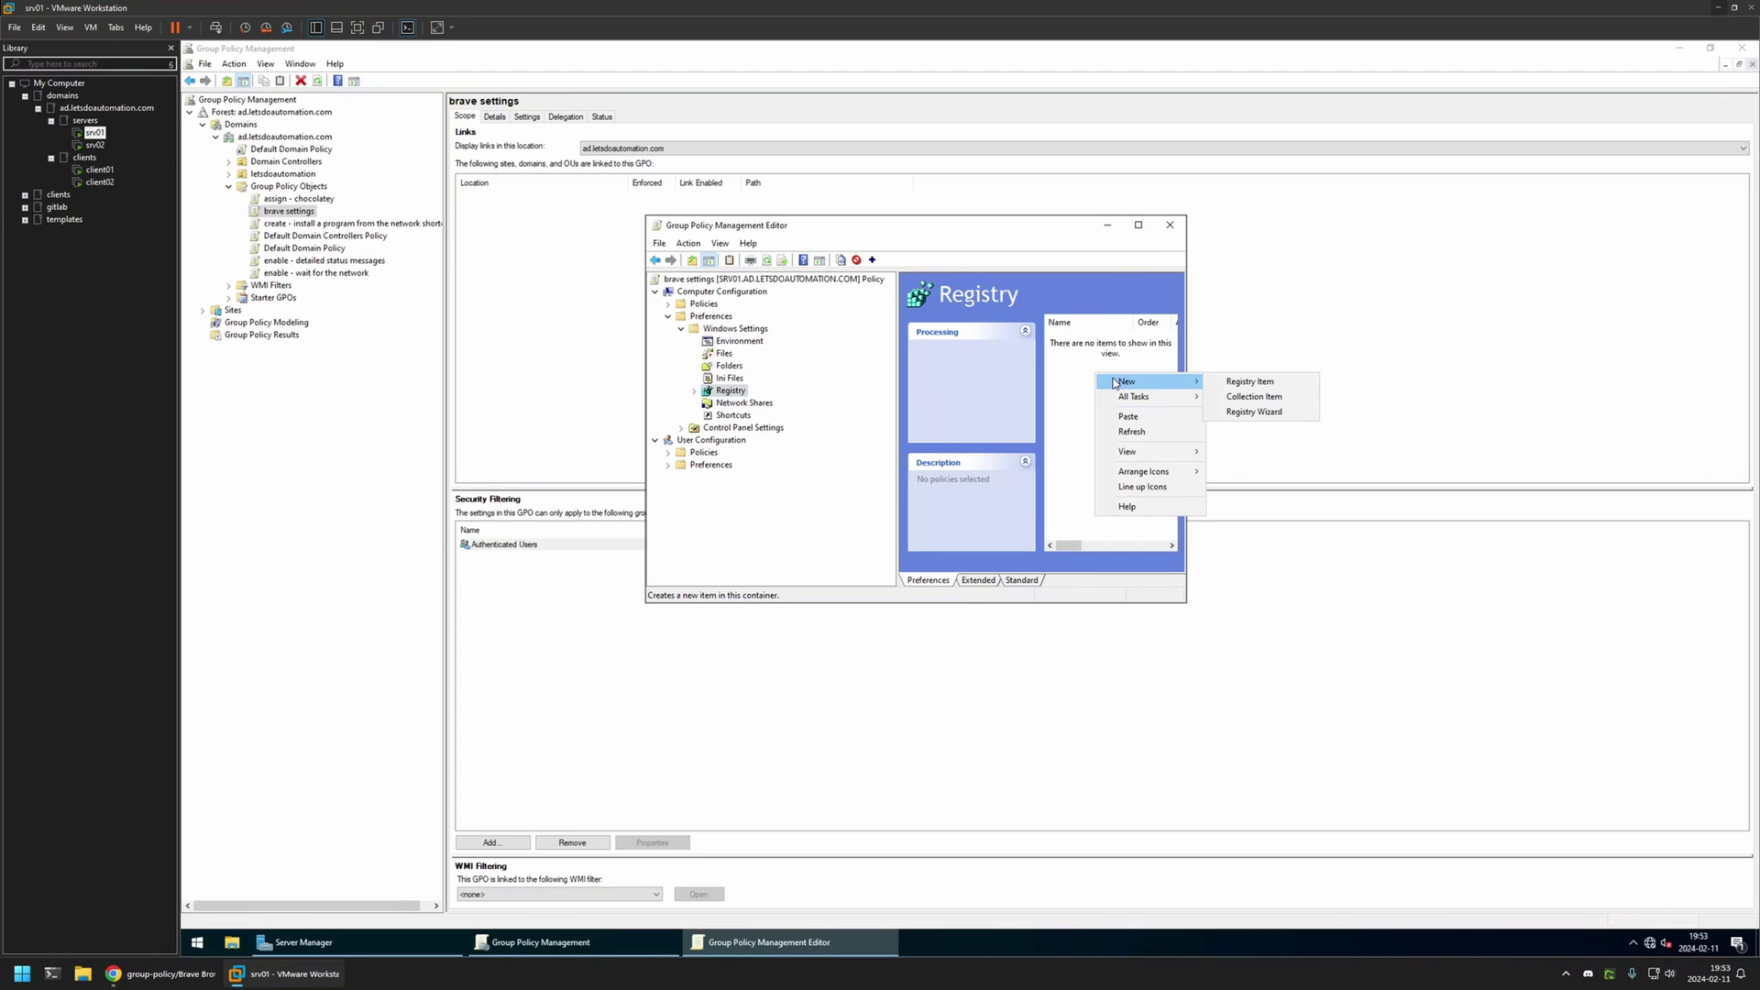
left_click(1242, 383)
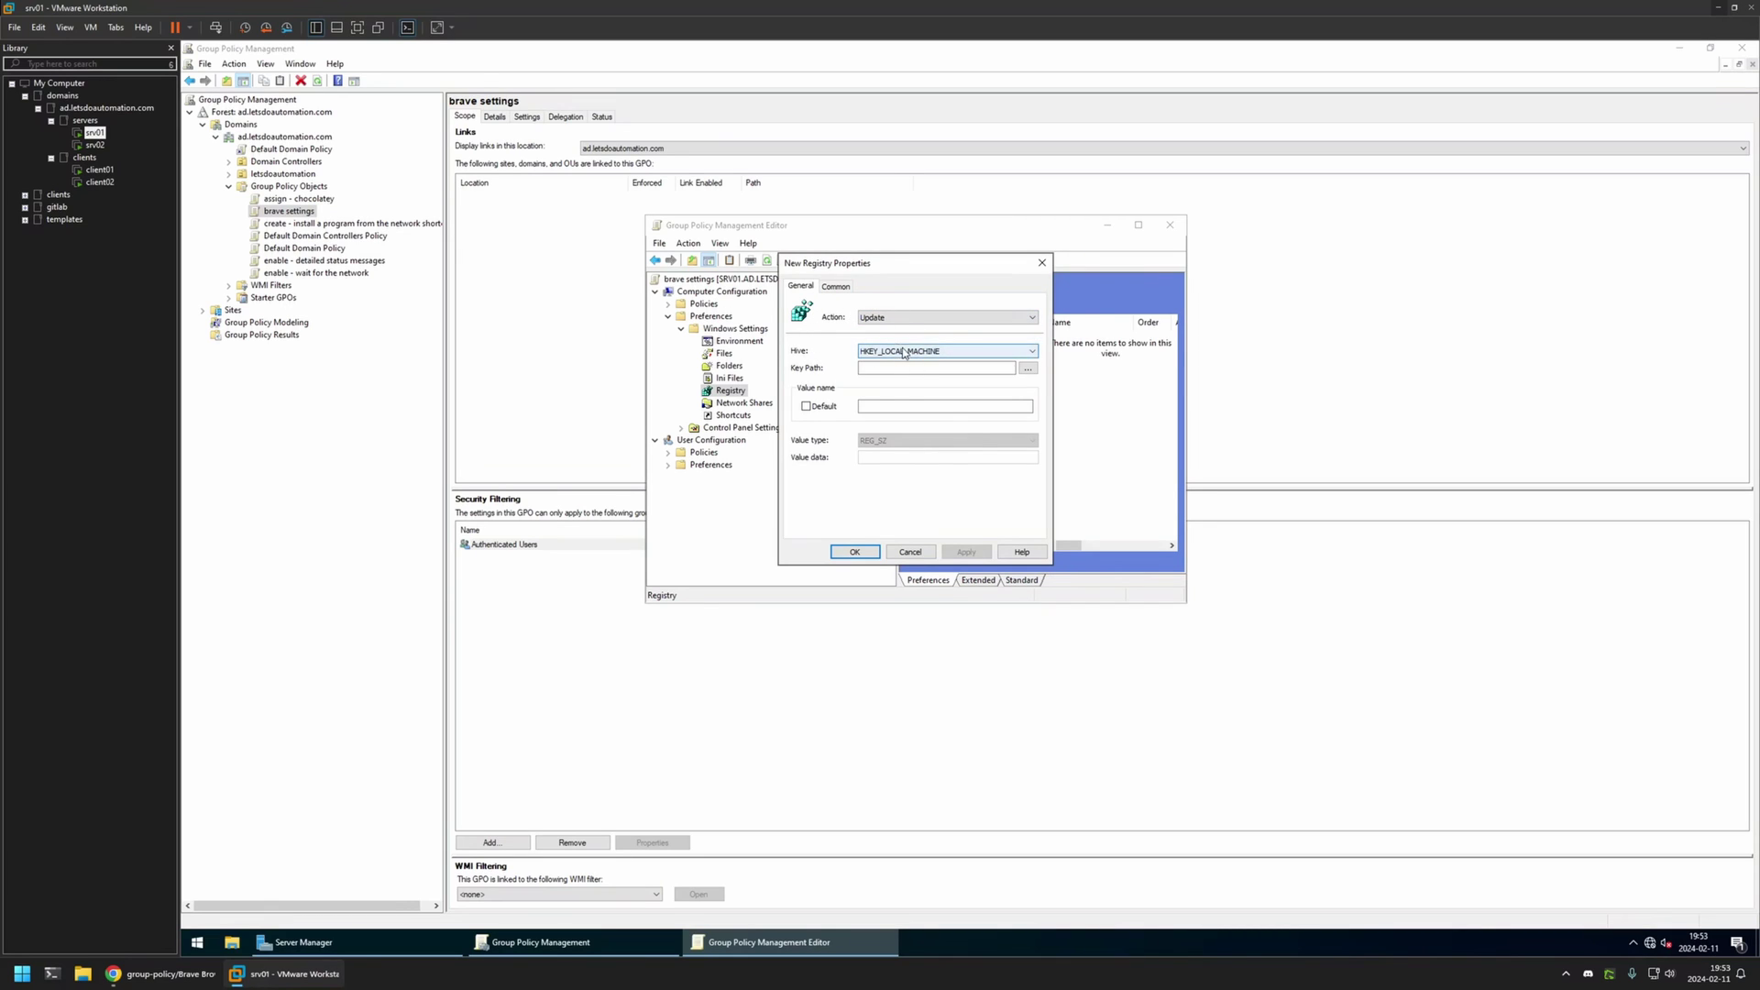
Step: Copy the key path SOFTWARE\Policies\BraveSoftware\Brave from the README into the Key Path field
left_click(156, 973)
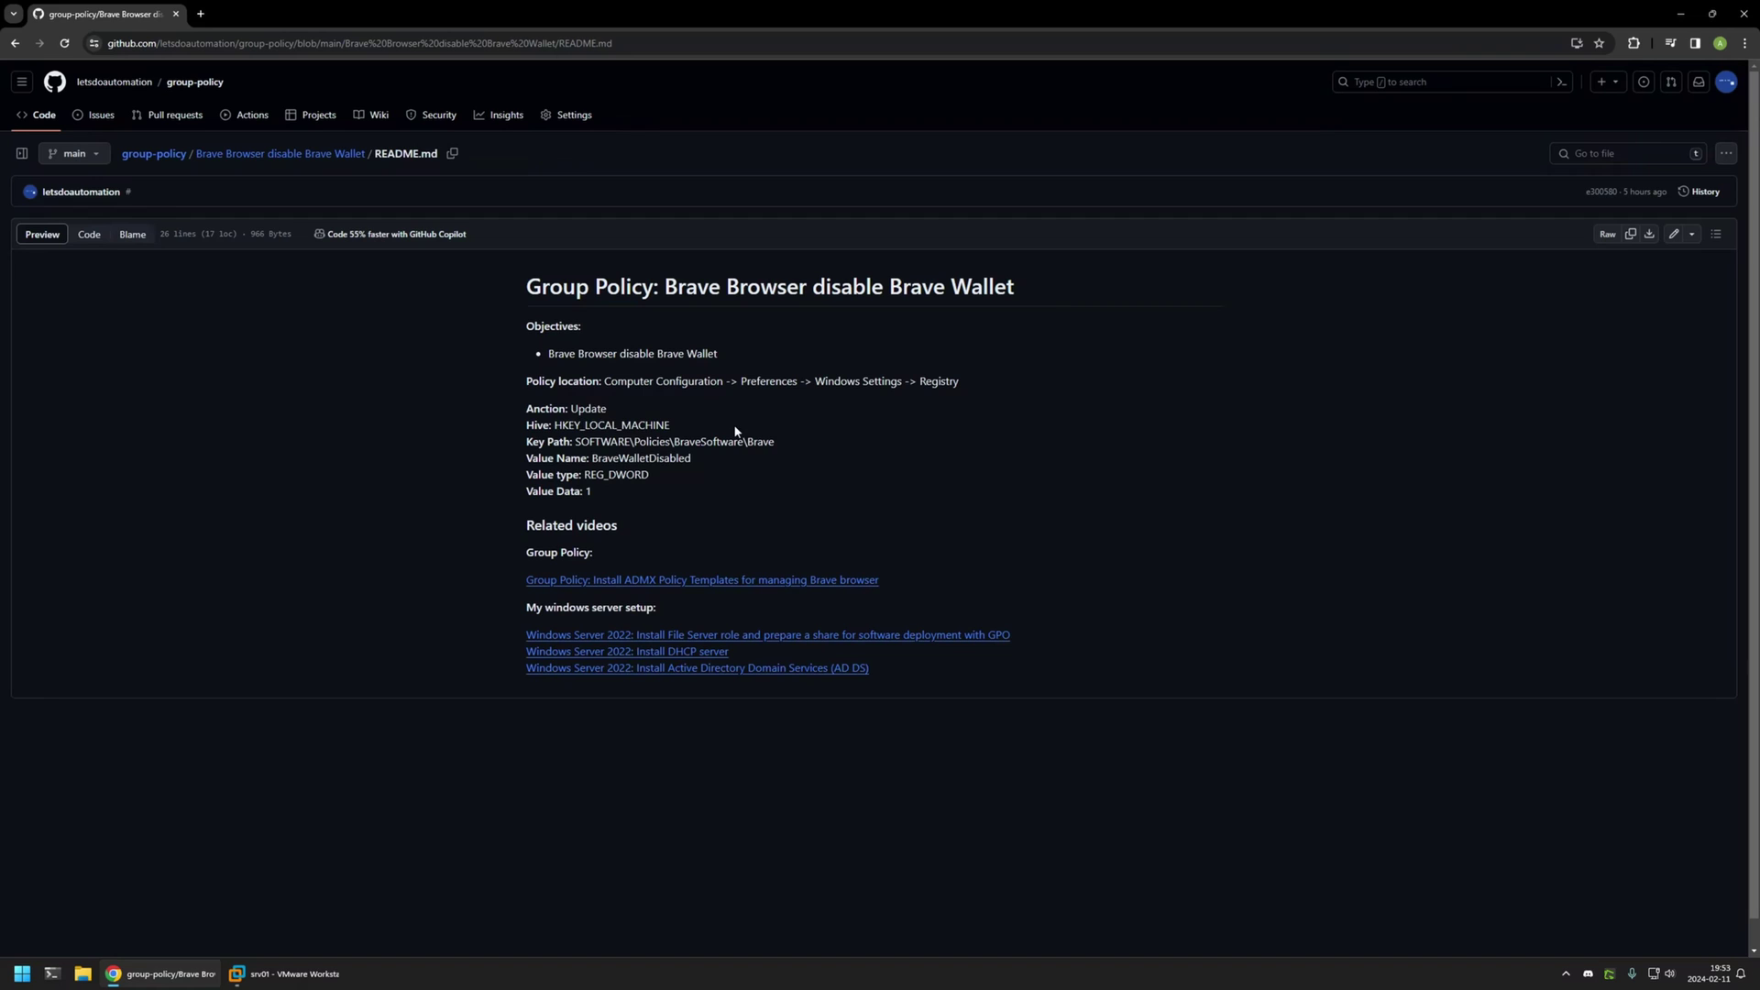
left_click_drag(775, 441, 578, 441)
key("ctrl+c")
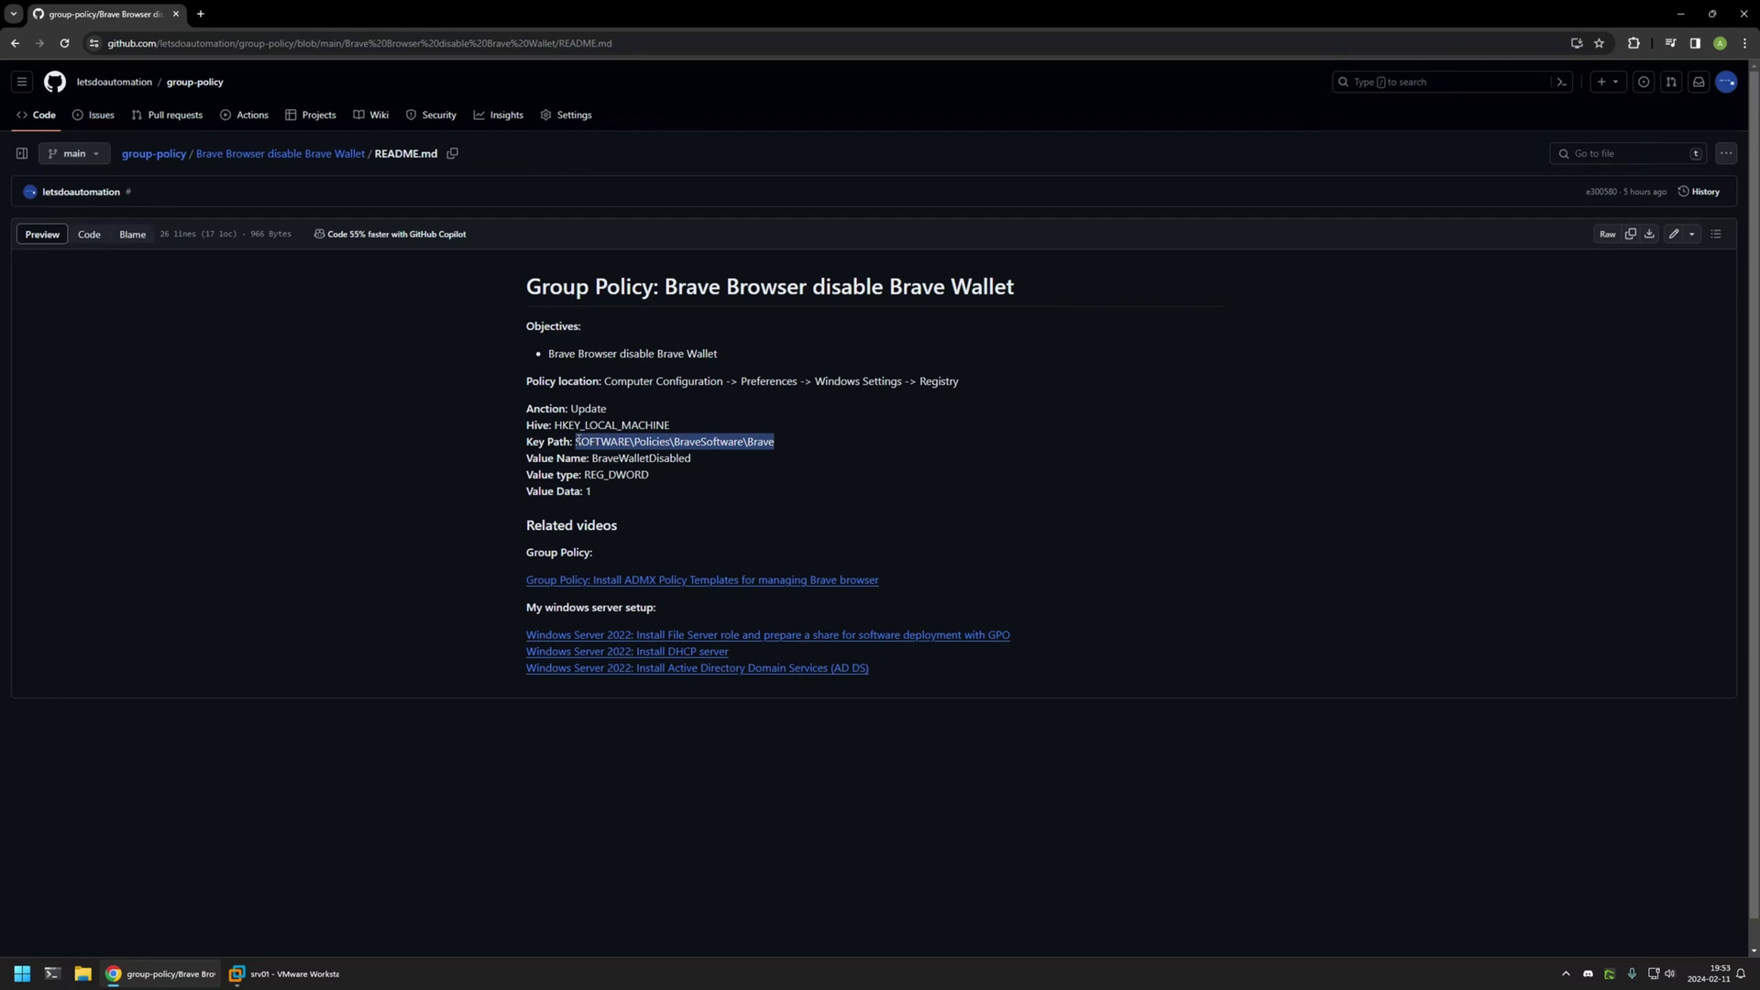
right_click(579, 441)
left_click(623, 459)
key("alt+Tab")
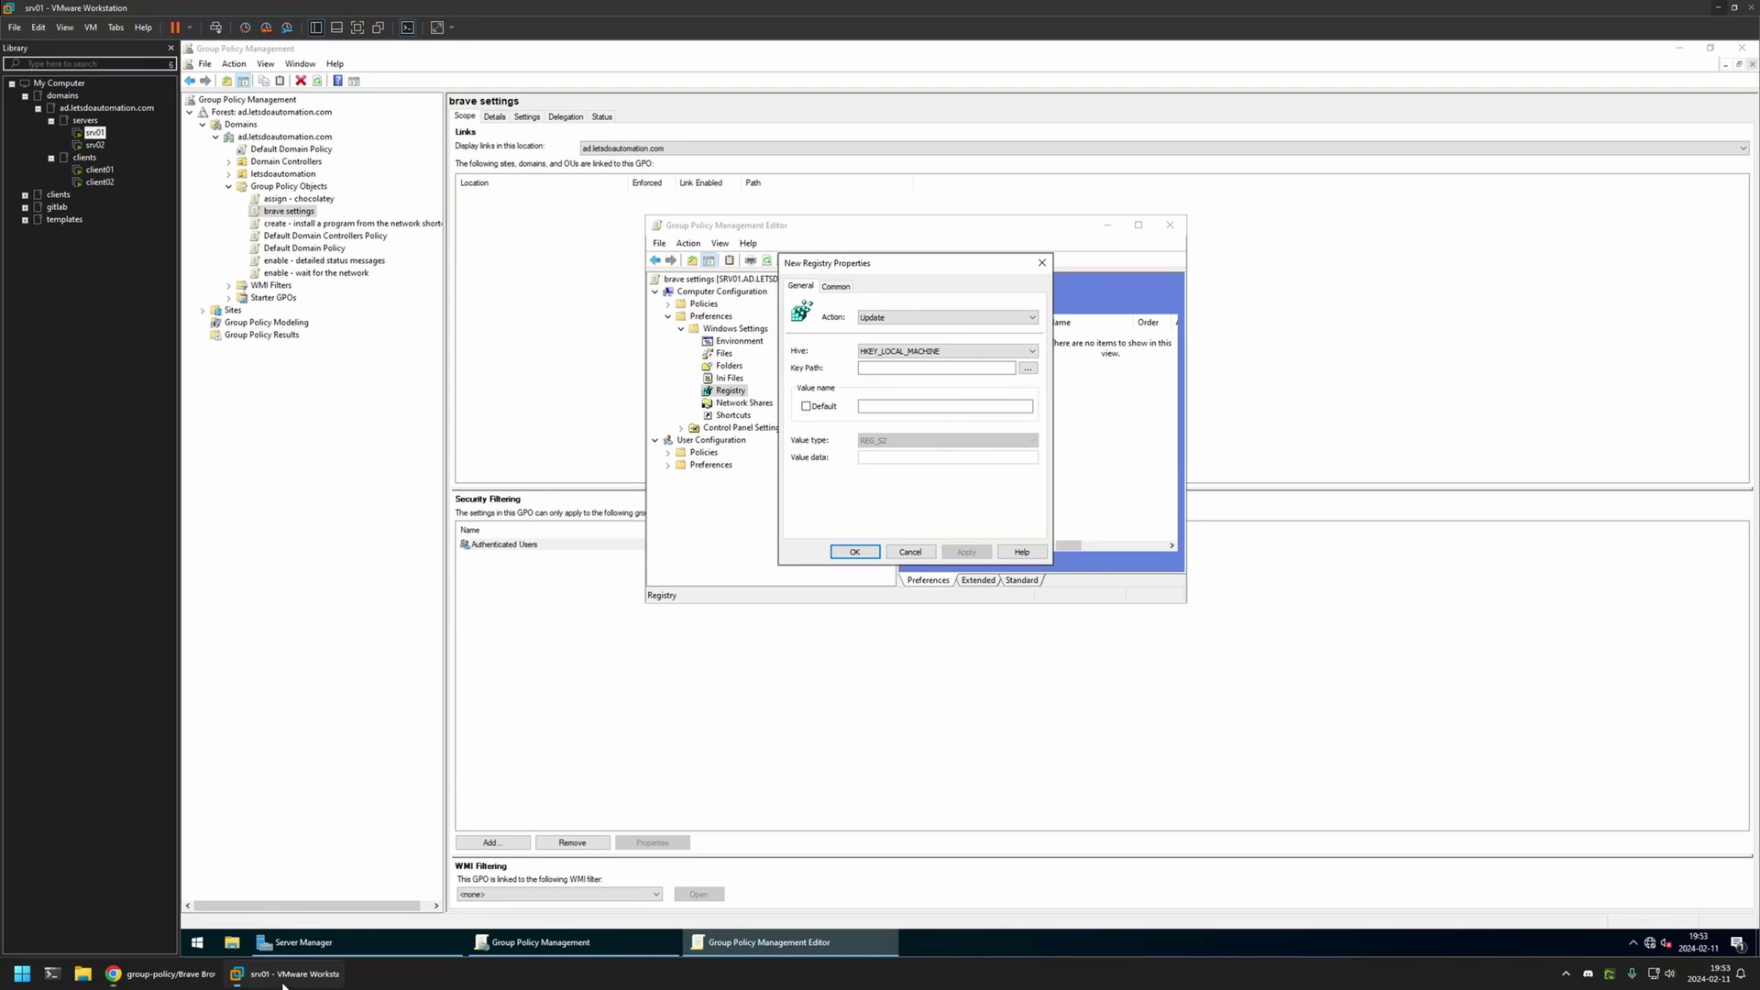
left_click(879, 368)
key("ctrl+v")
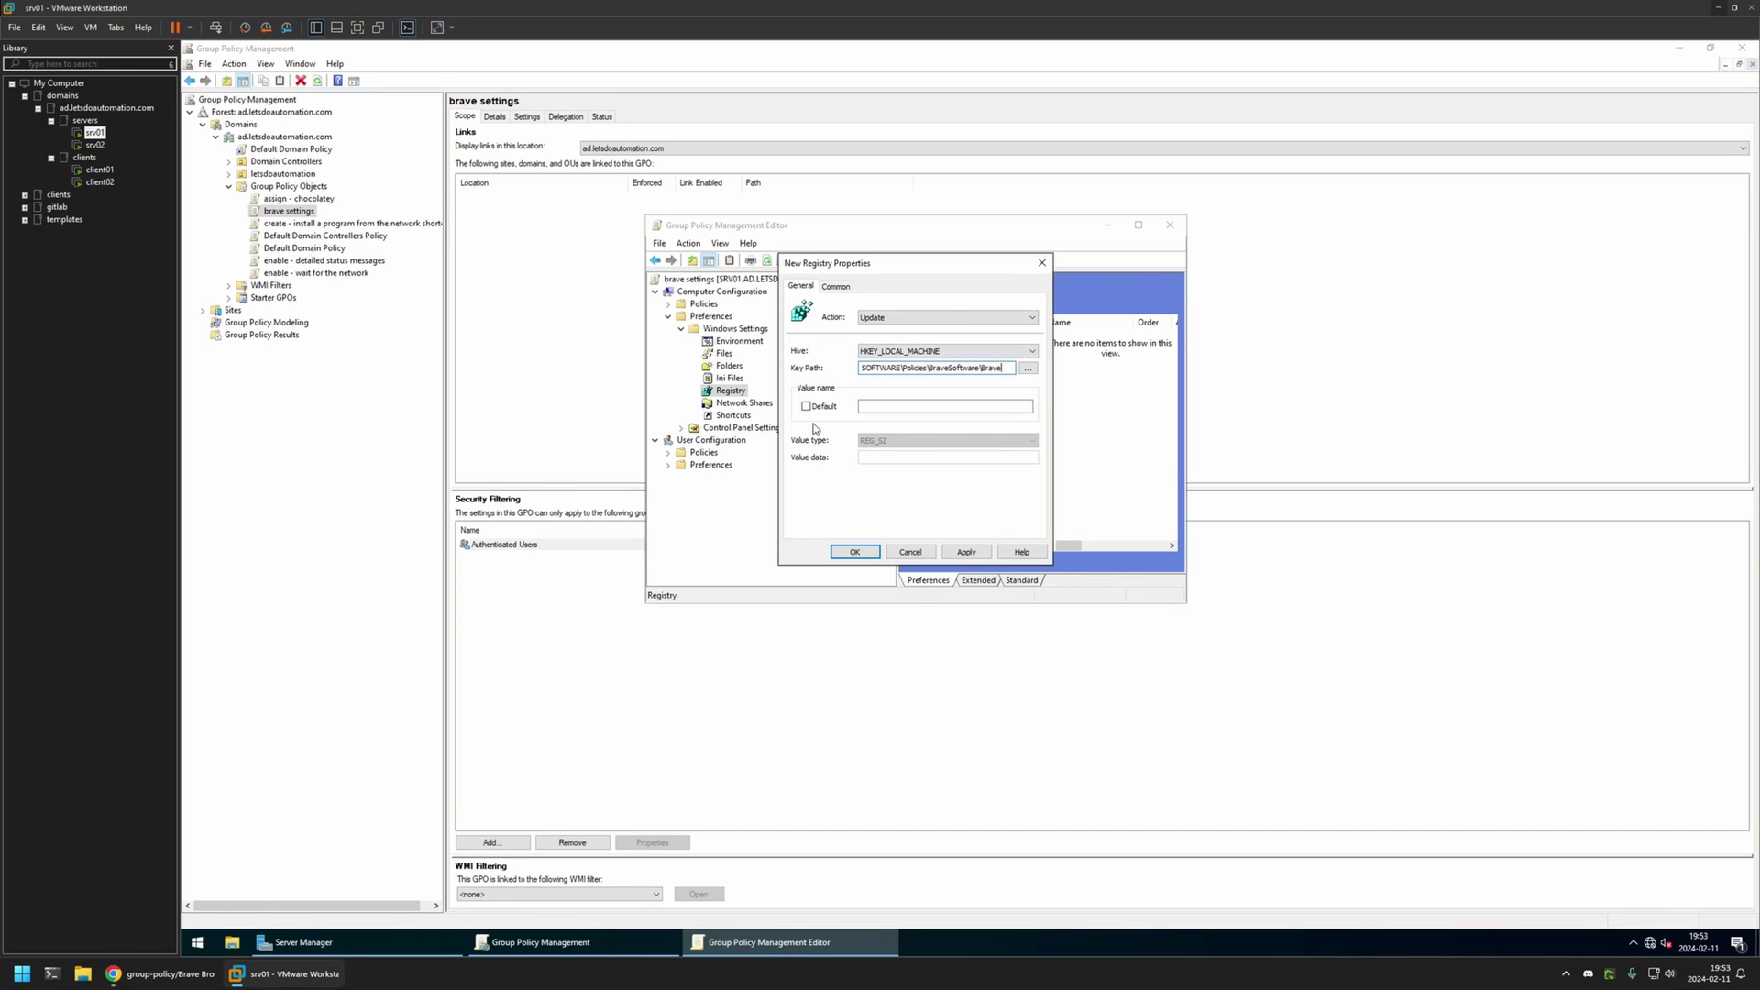
Step: Copy BraveWalletDisabled from the README into the Value name field
left_click(161, 973)
double_click(651, 457)
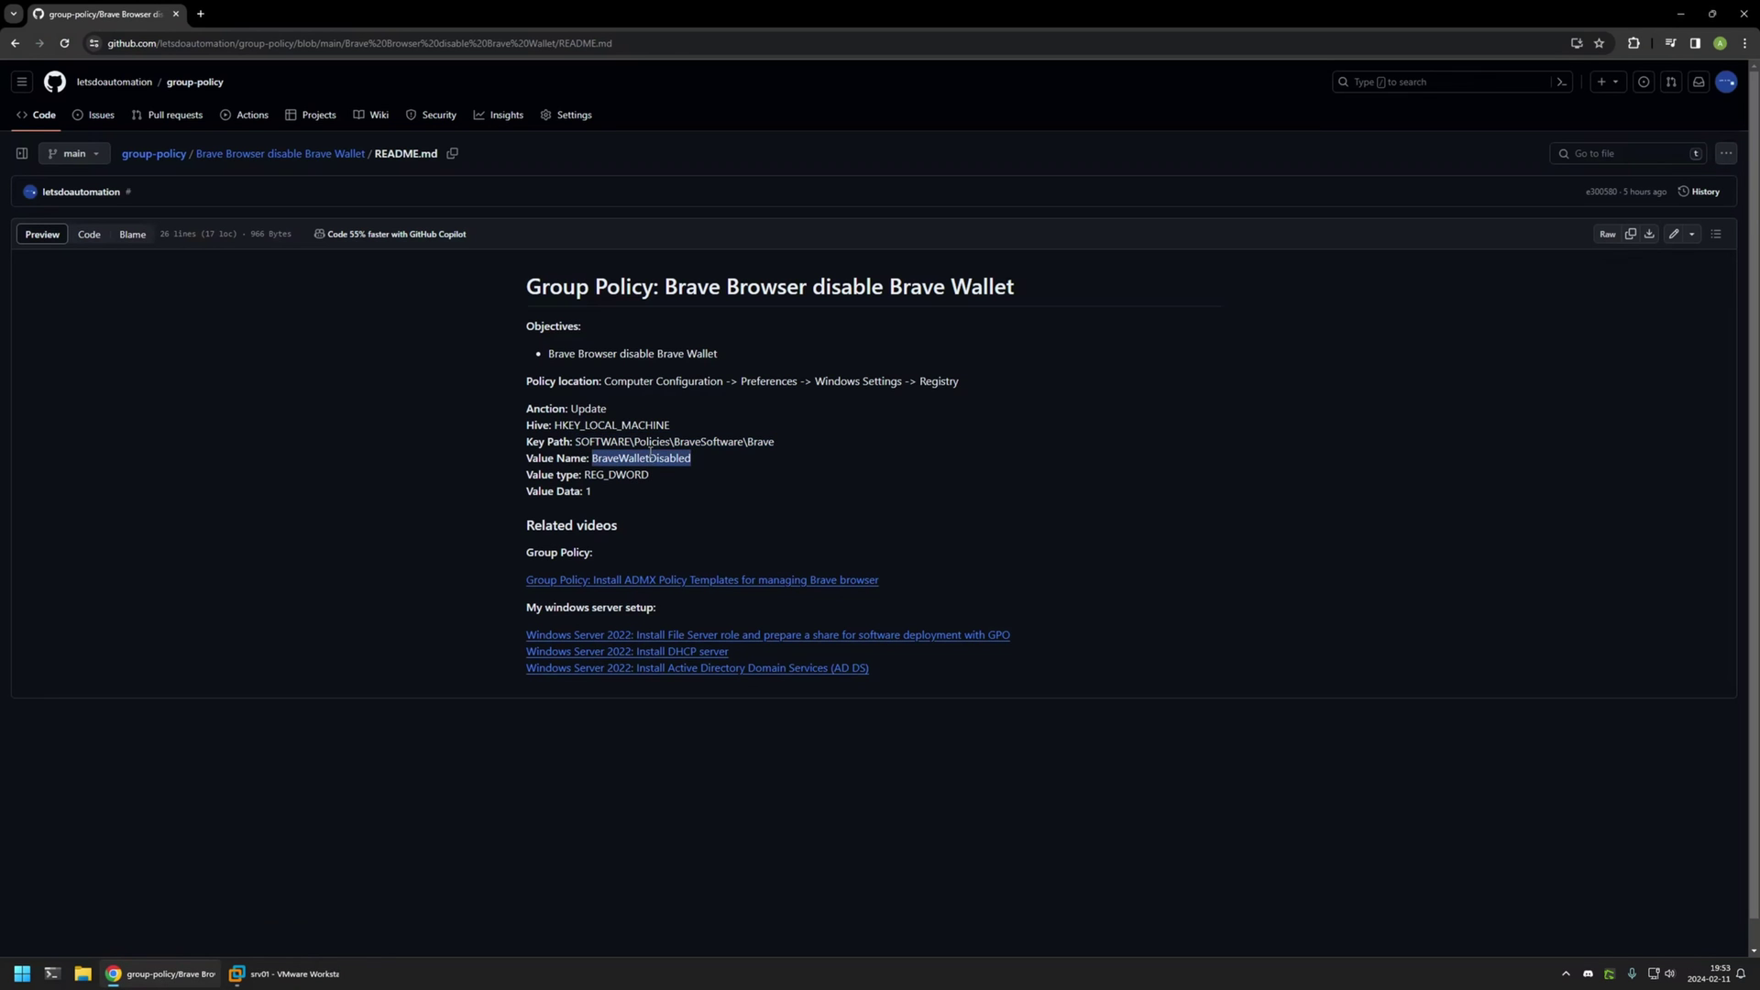
right_click(651, 457)
left_click(674, 465)
left_click(280, 974)
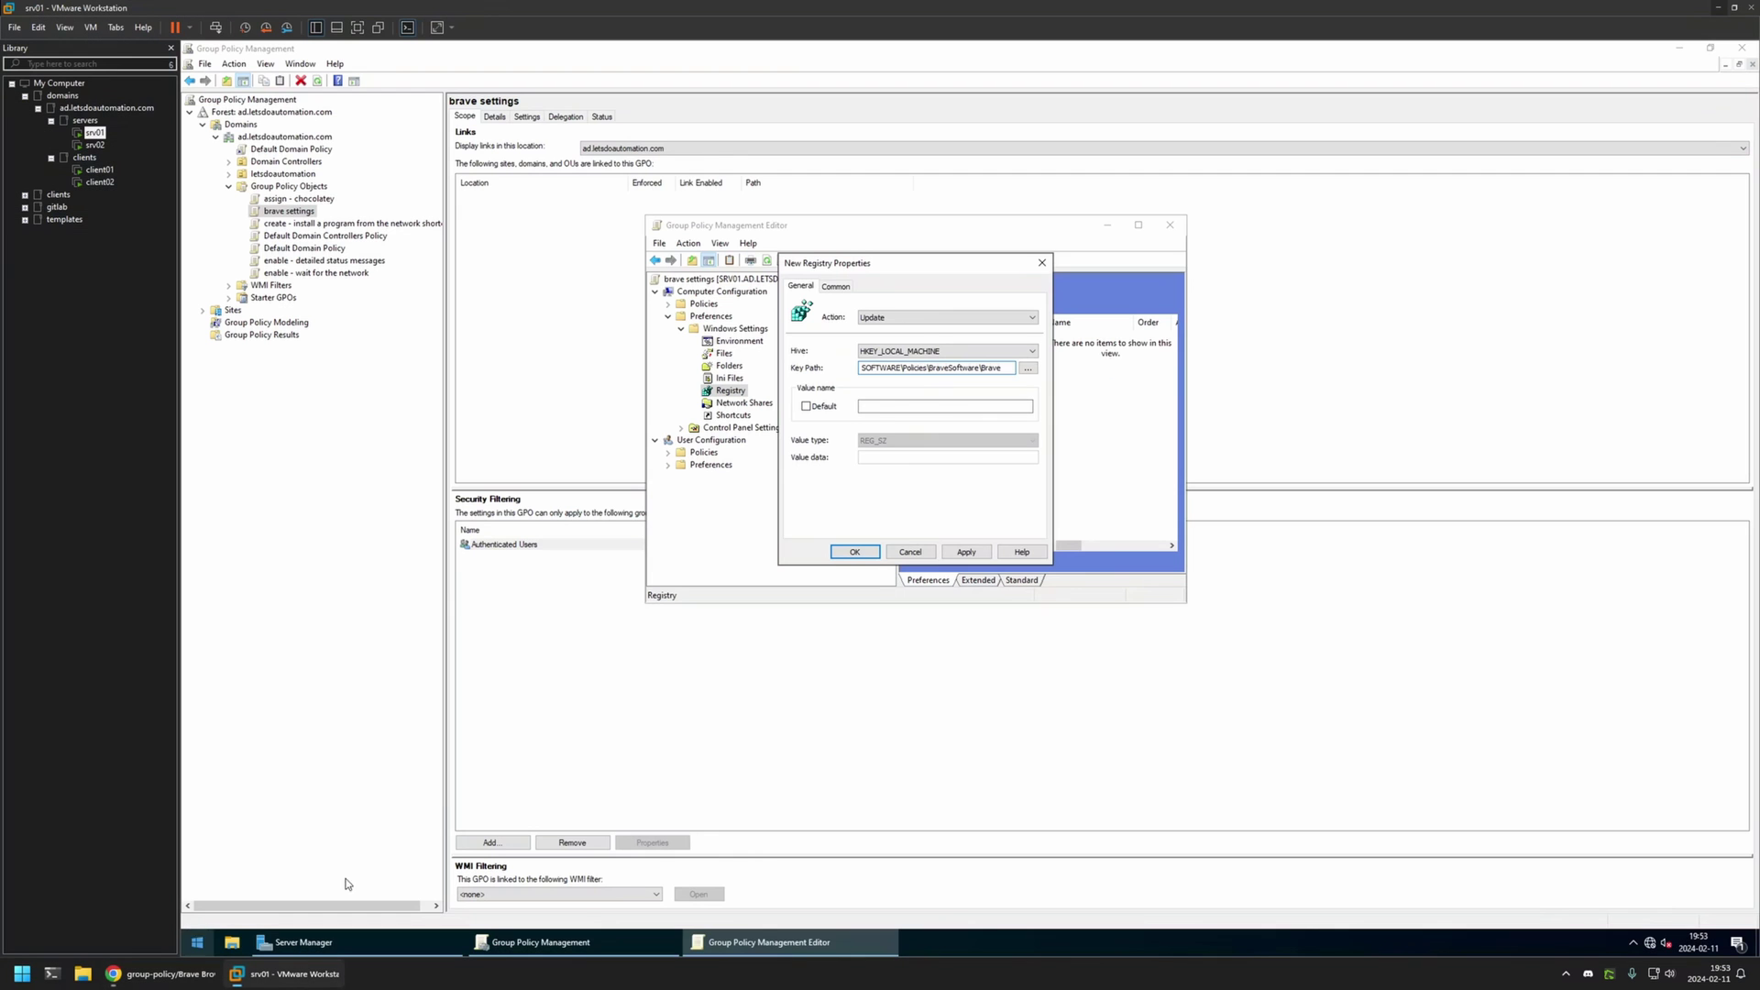
left_click(894, 412)
key("ctrl+v")
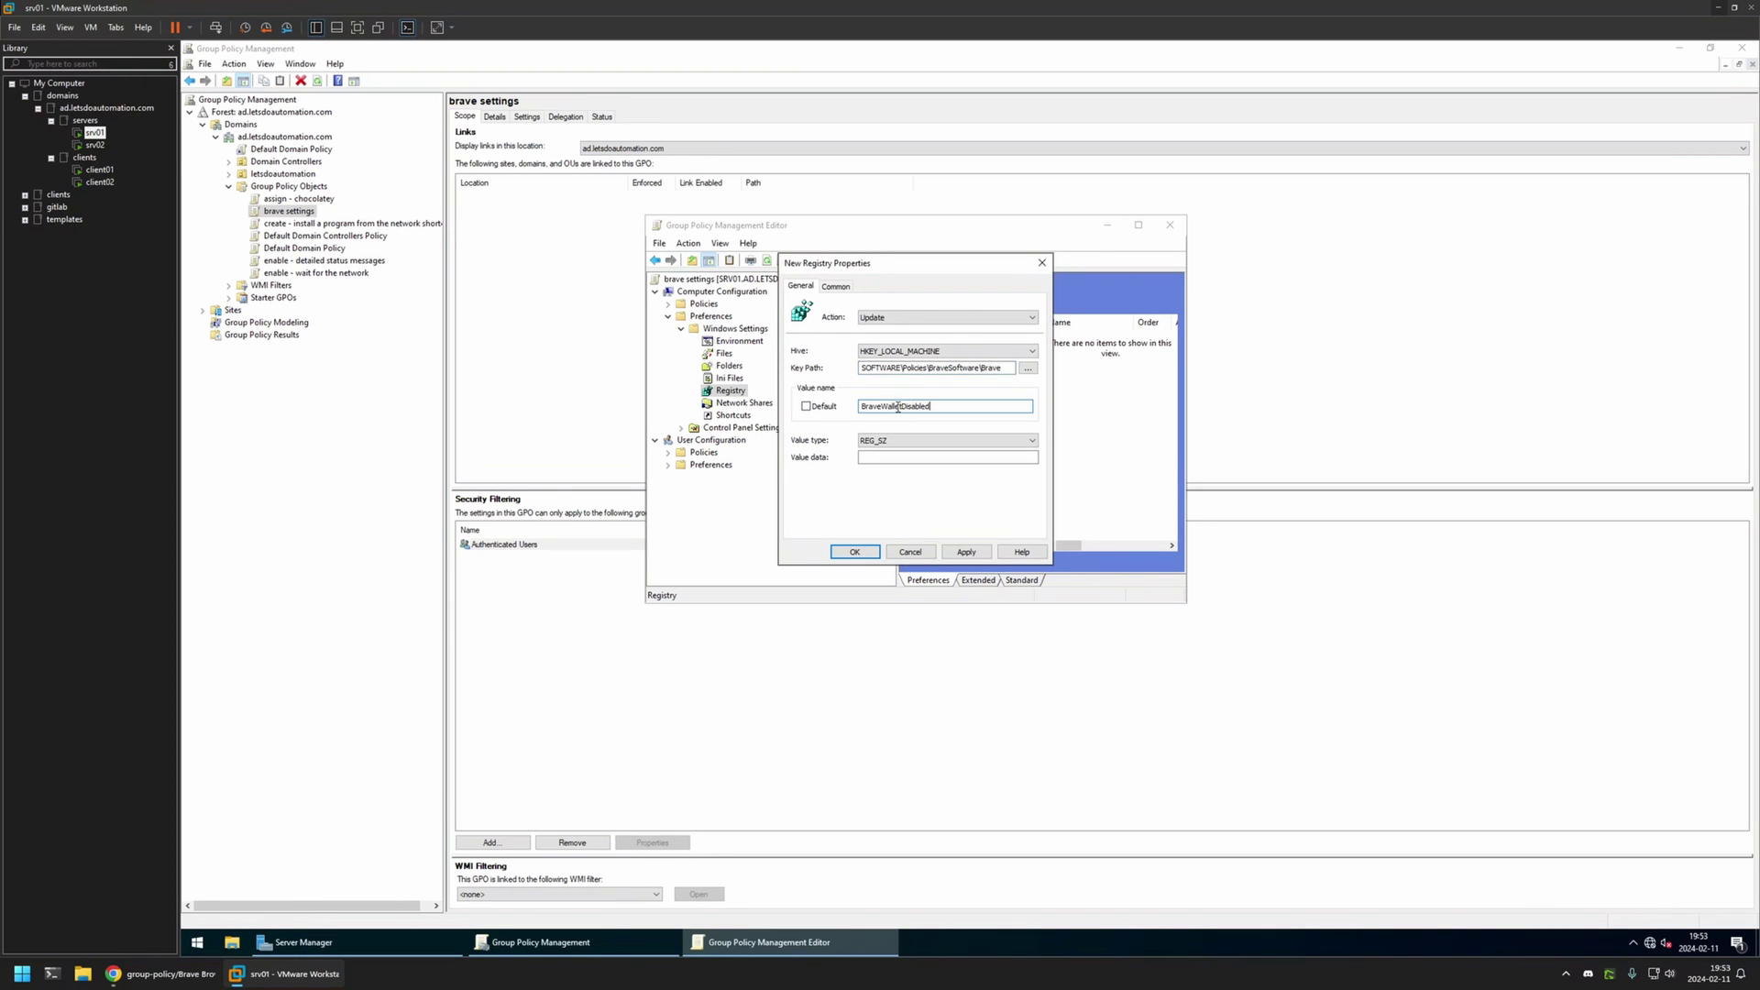
Step: Set the value type to REG_DWORD with data 1, then apply and save the item
left_click(866, 441)
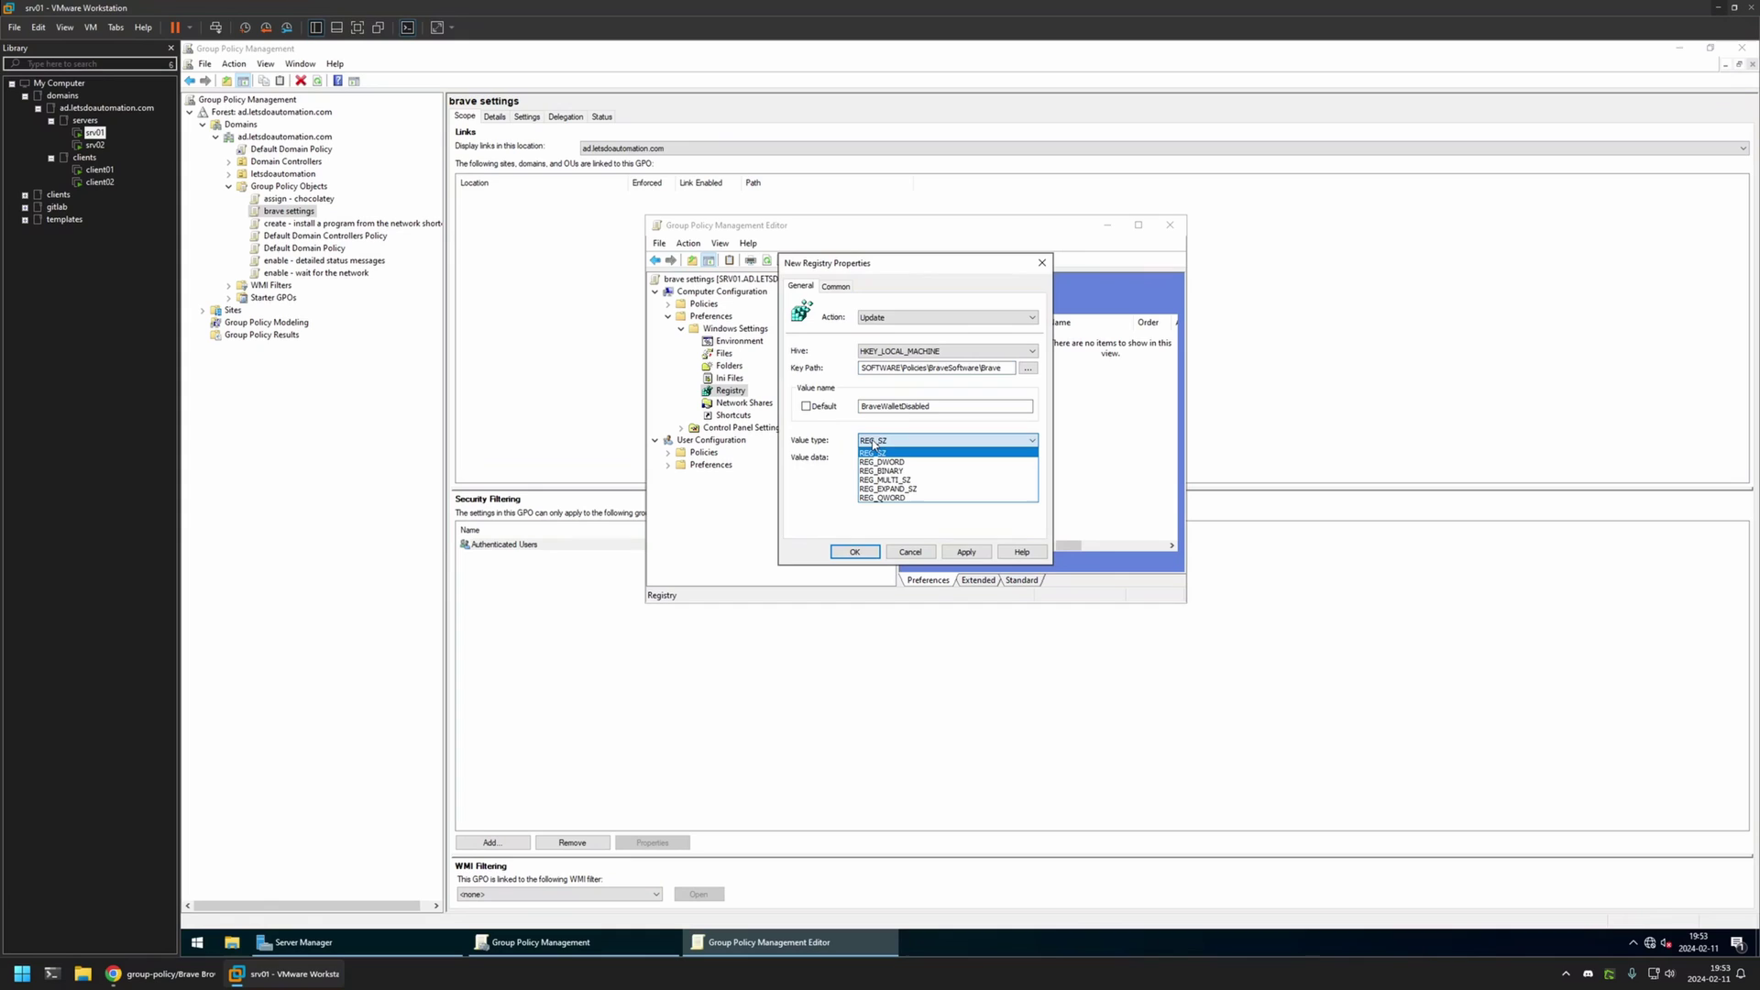
left_click(903, 463)
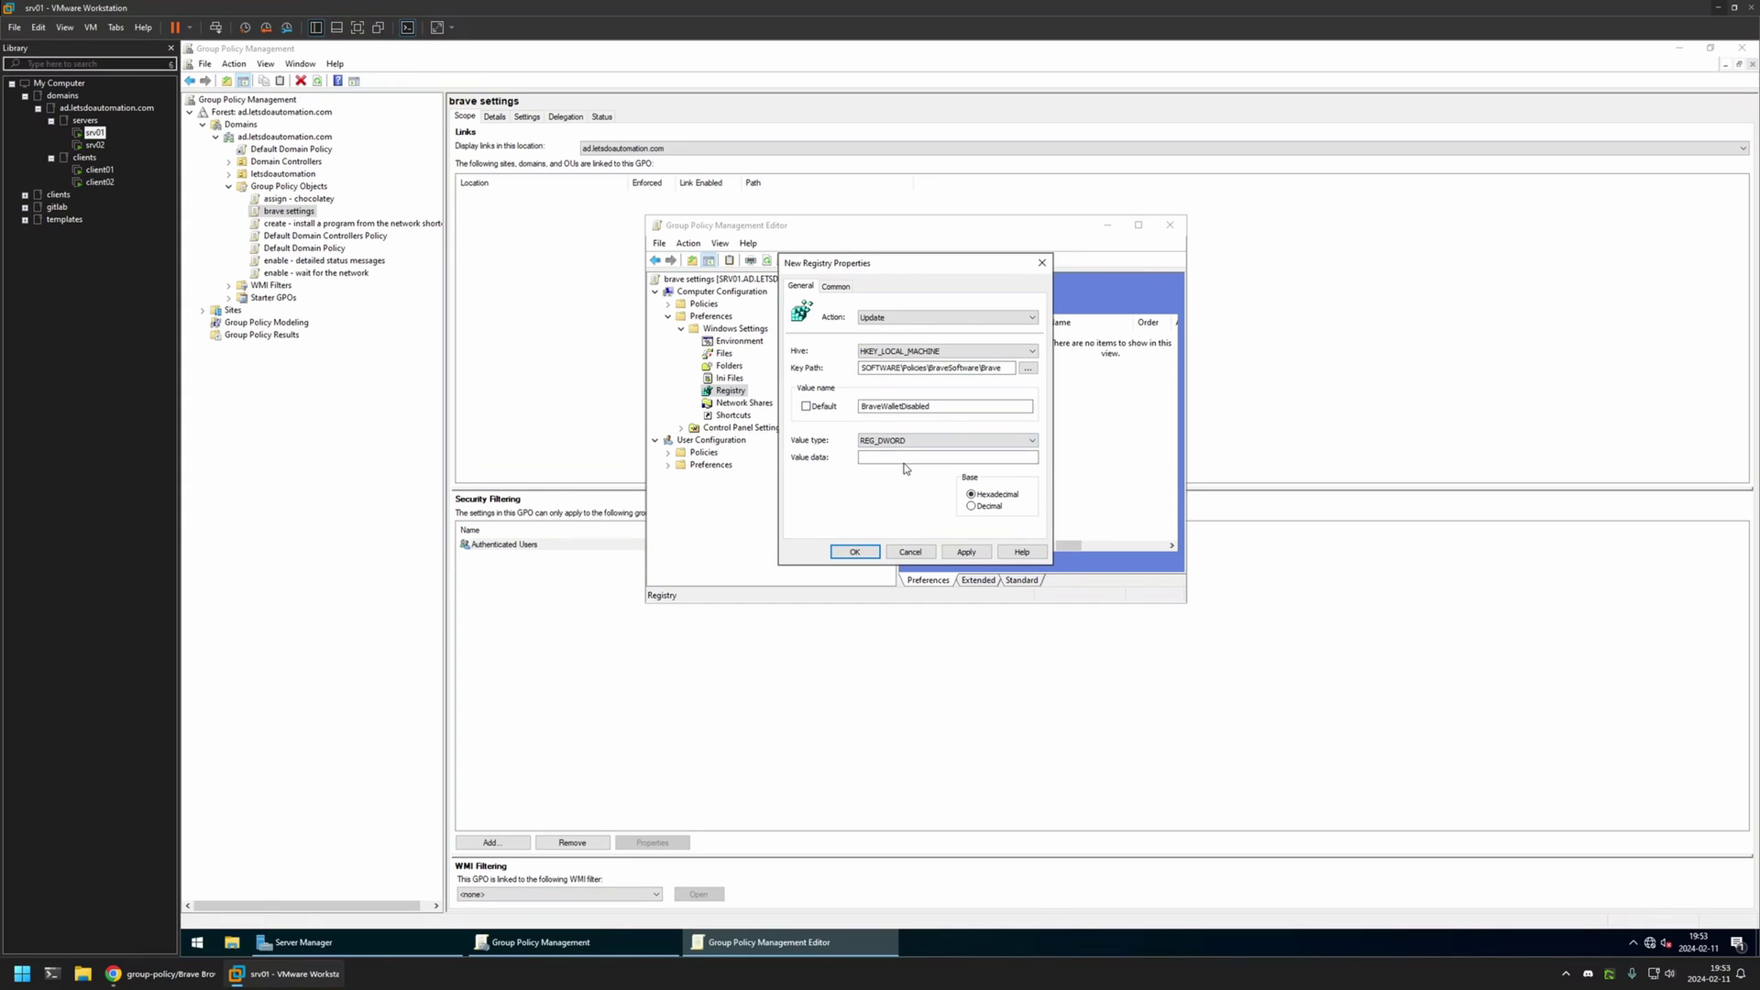
left_click(912, 457)
left_click(967, 552)
left_click(861, 551)
left_click(1068, 409)
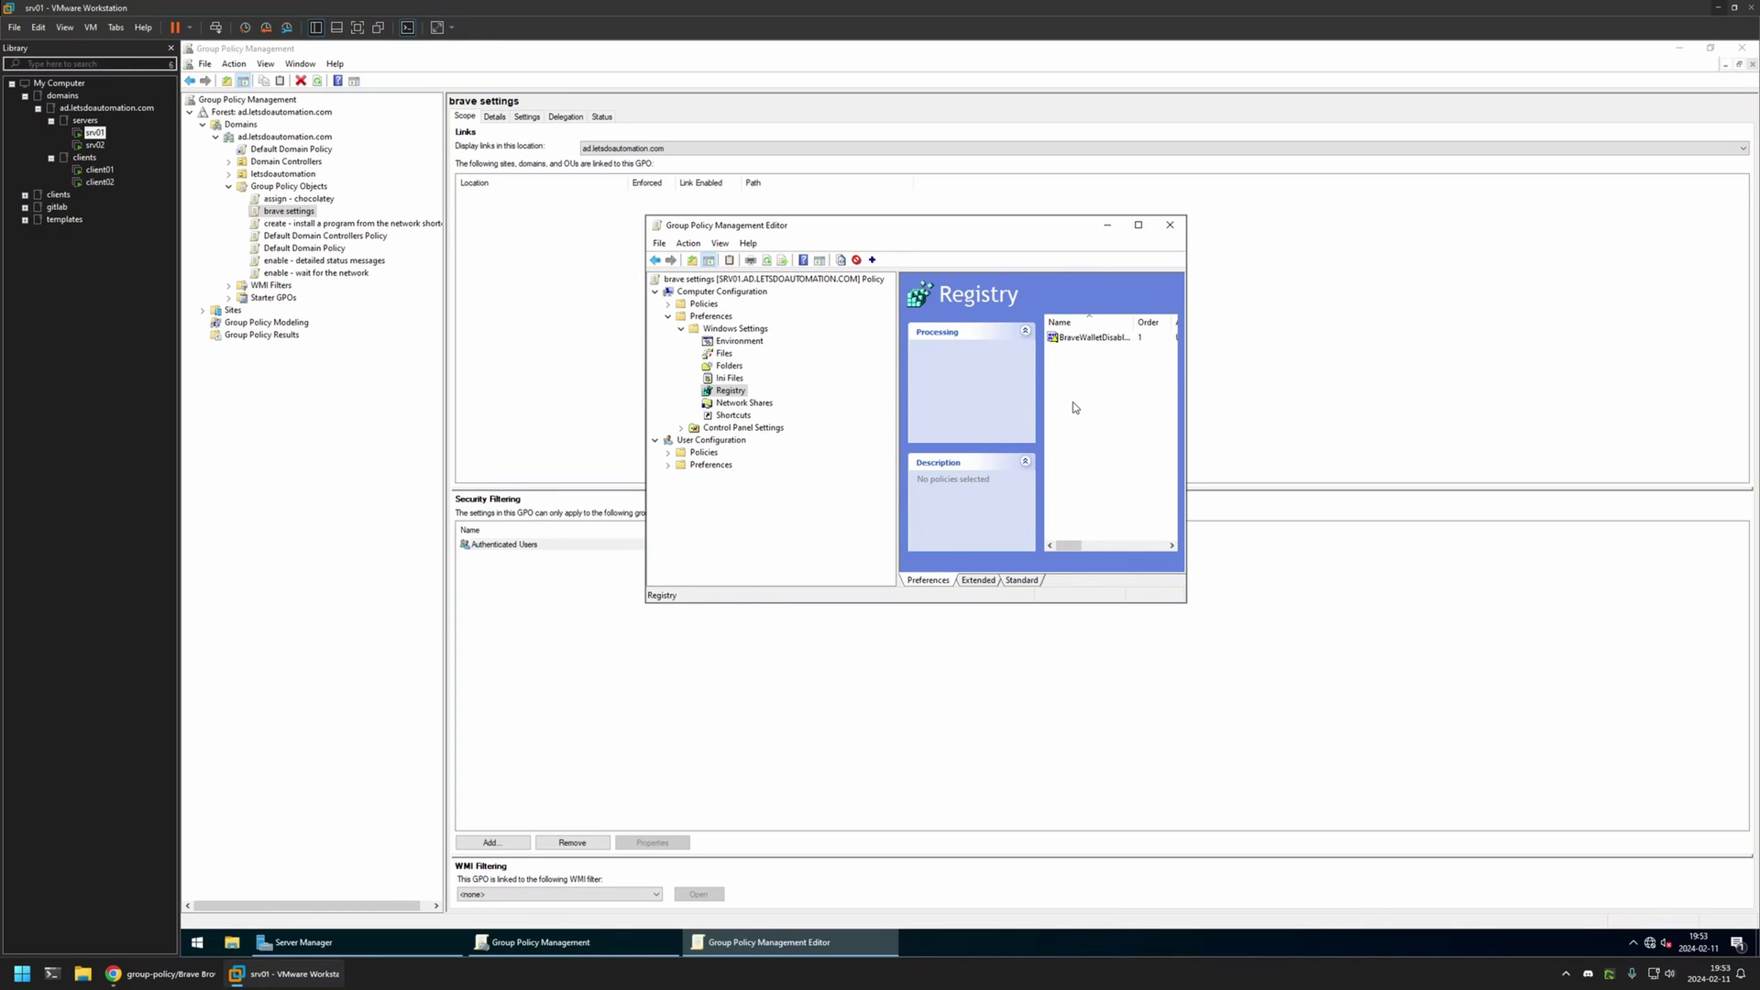
Step: Close the editor and, on the Details tab, set GPO Status to 'User configuration settings disabled'
left_click(1162, 226)
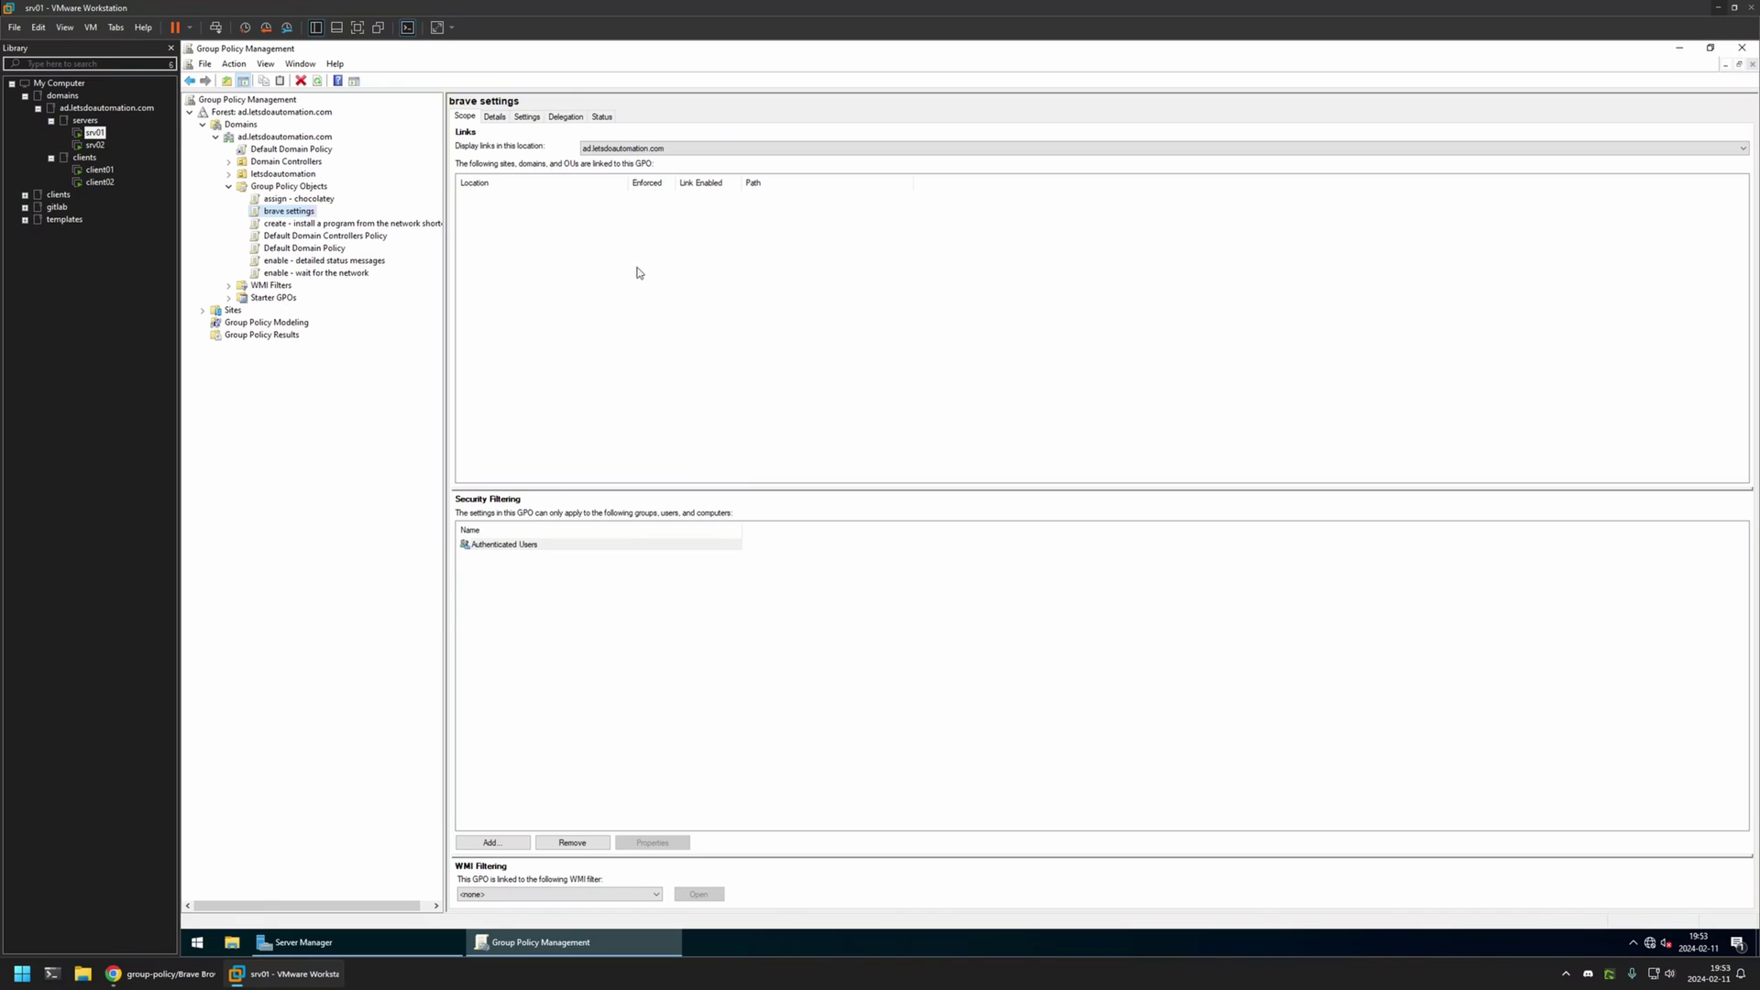
left_click(489, 119)
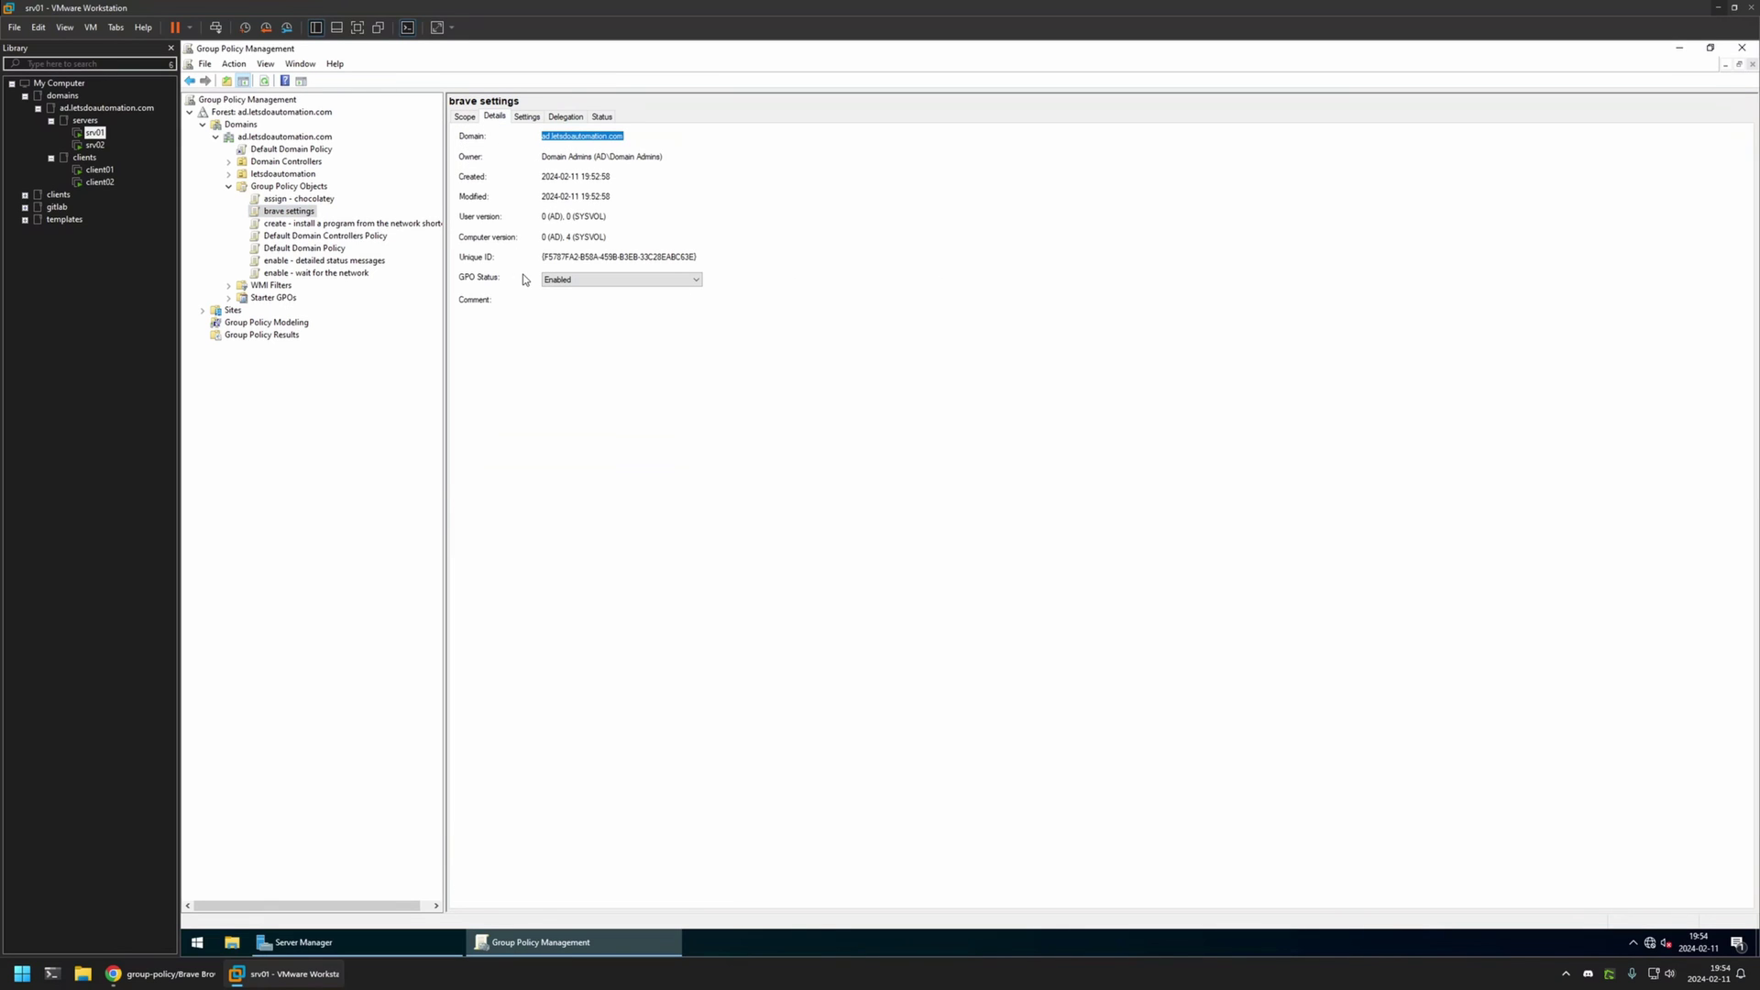
left_click(561, 279)
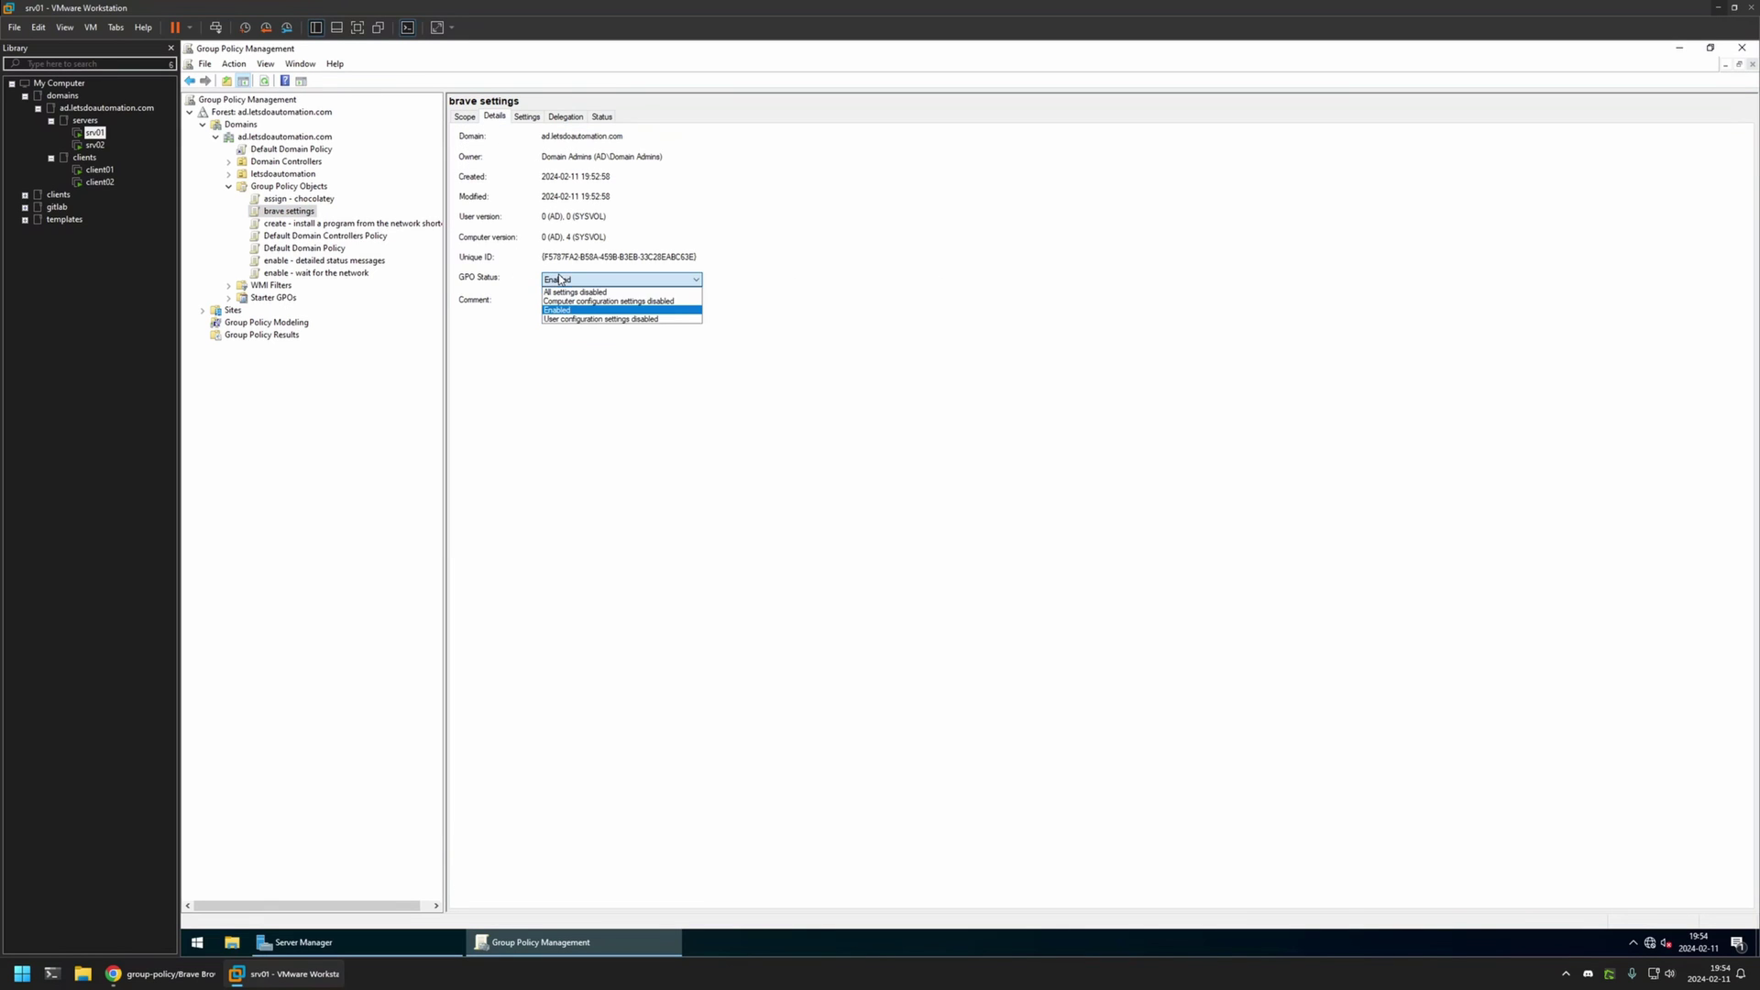
left_click(576, 318)
left_click(1006, 518)
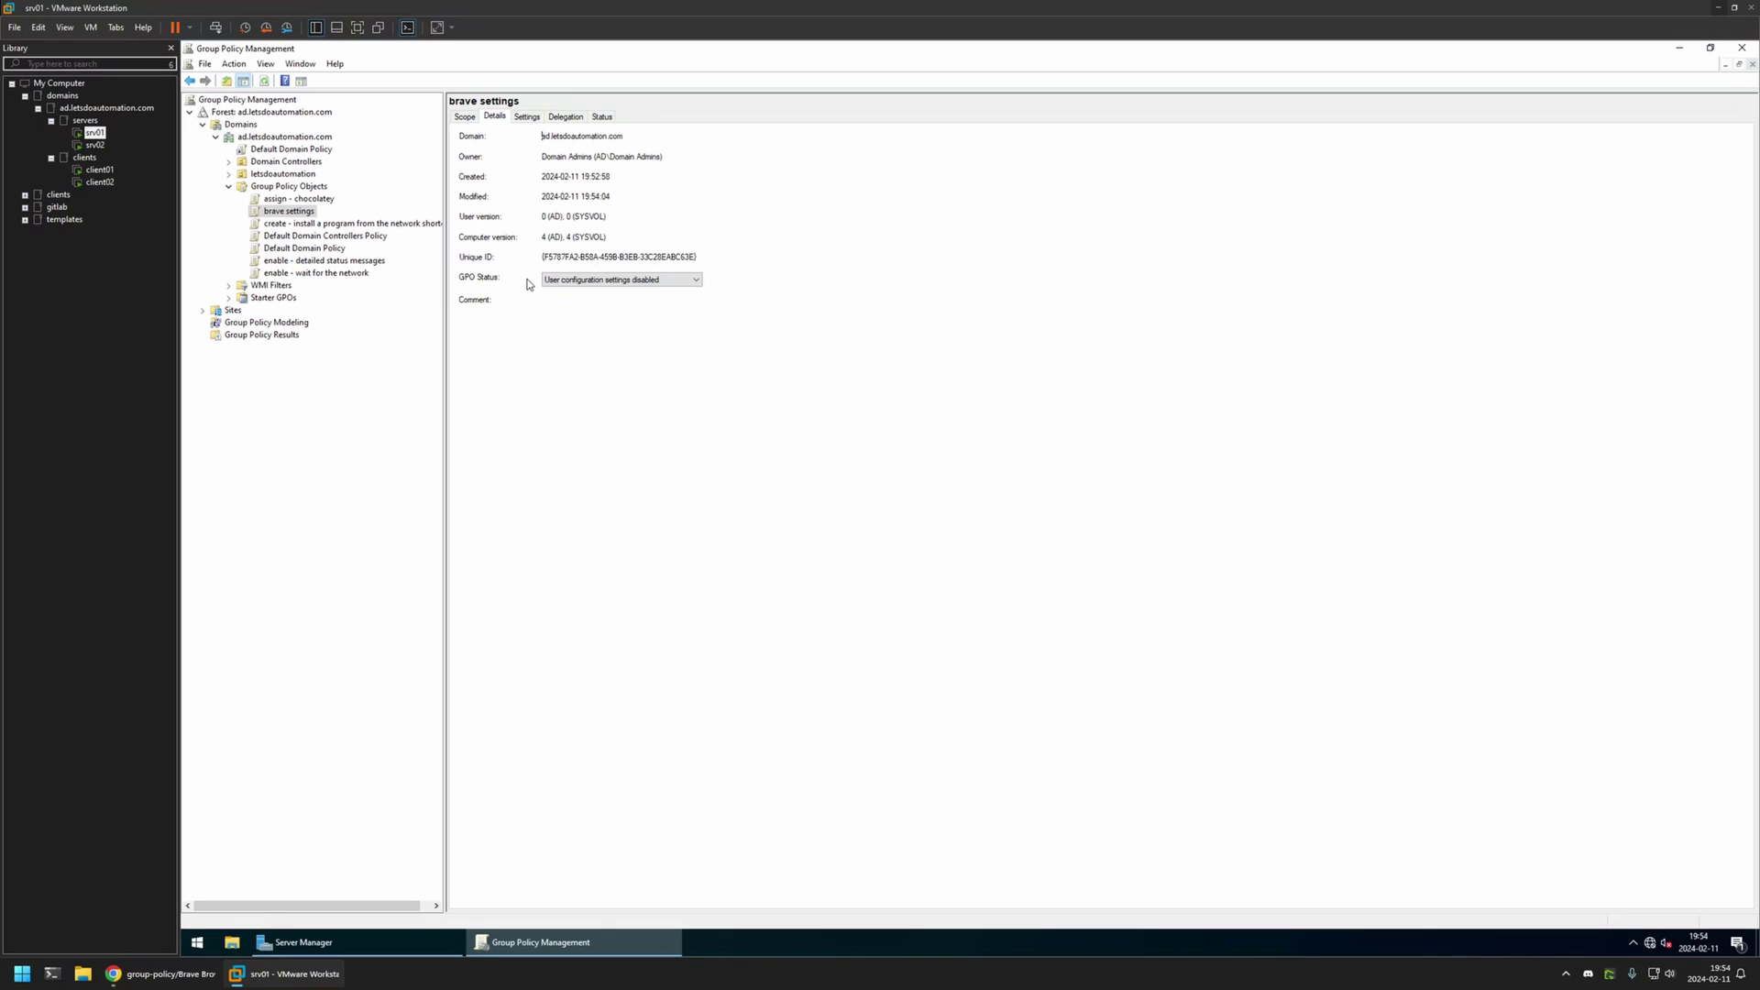
Step: Drag the brave settings GPO onto letsdoautomation's computers OU and confirm the link
left_click(230, 174)
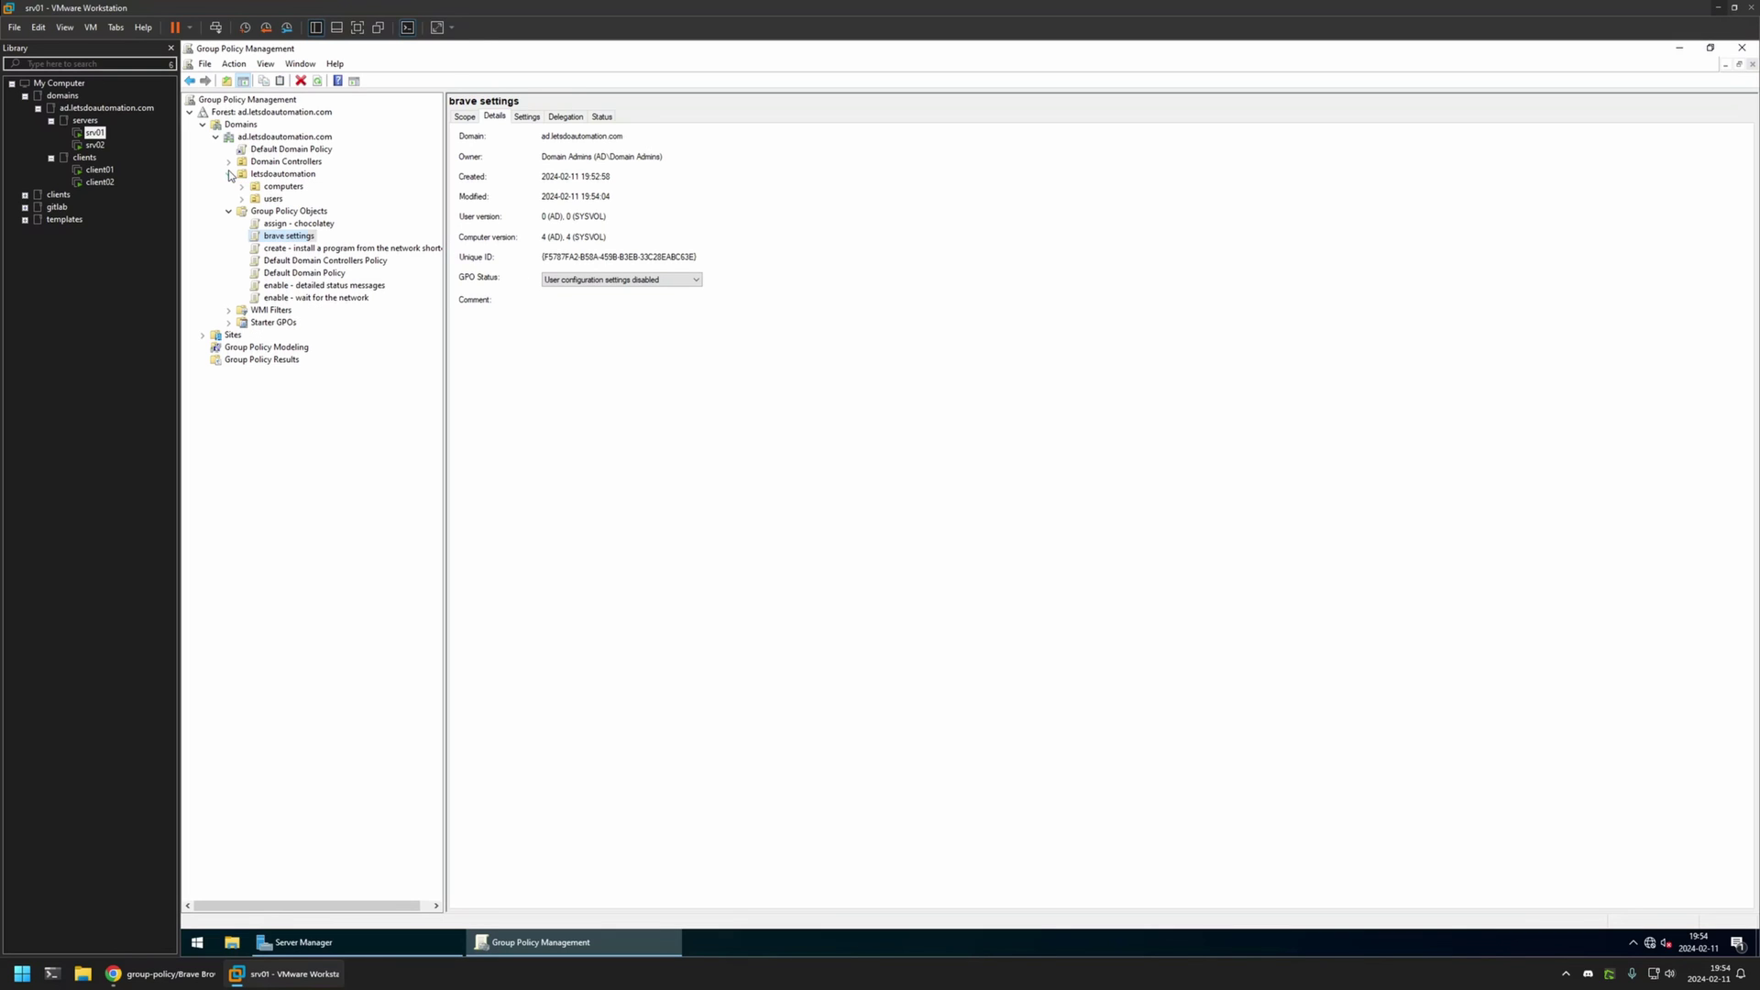
left_click(277, 187)
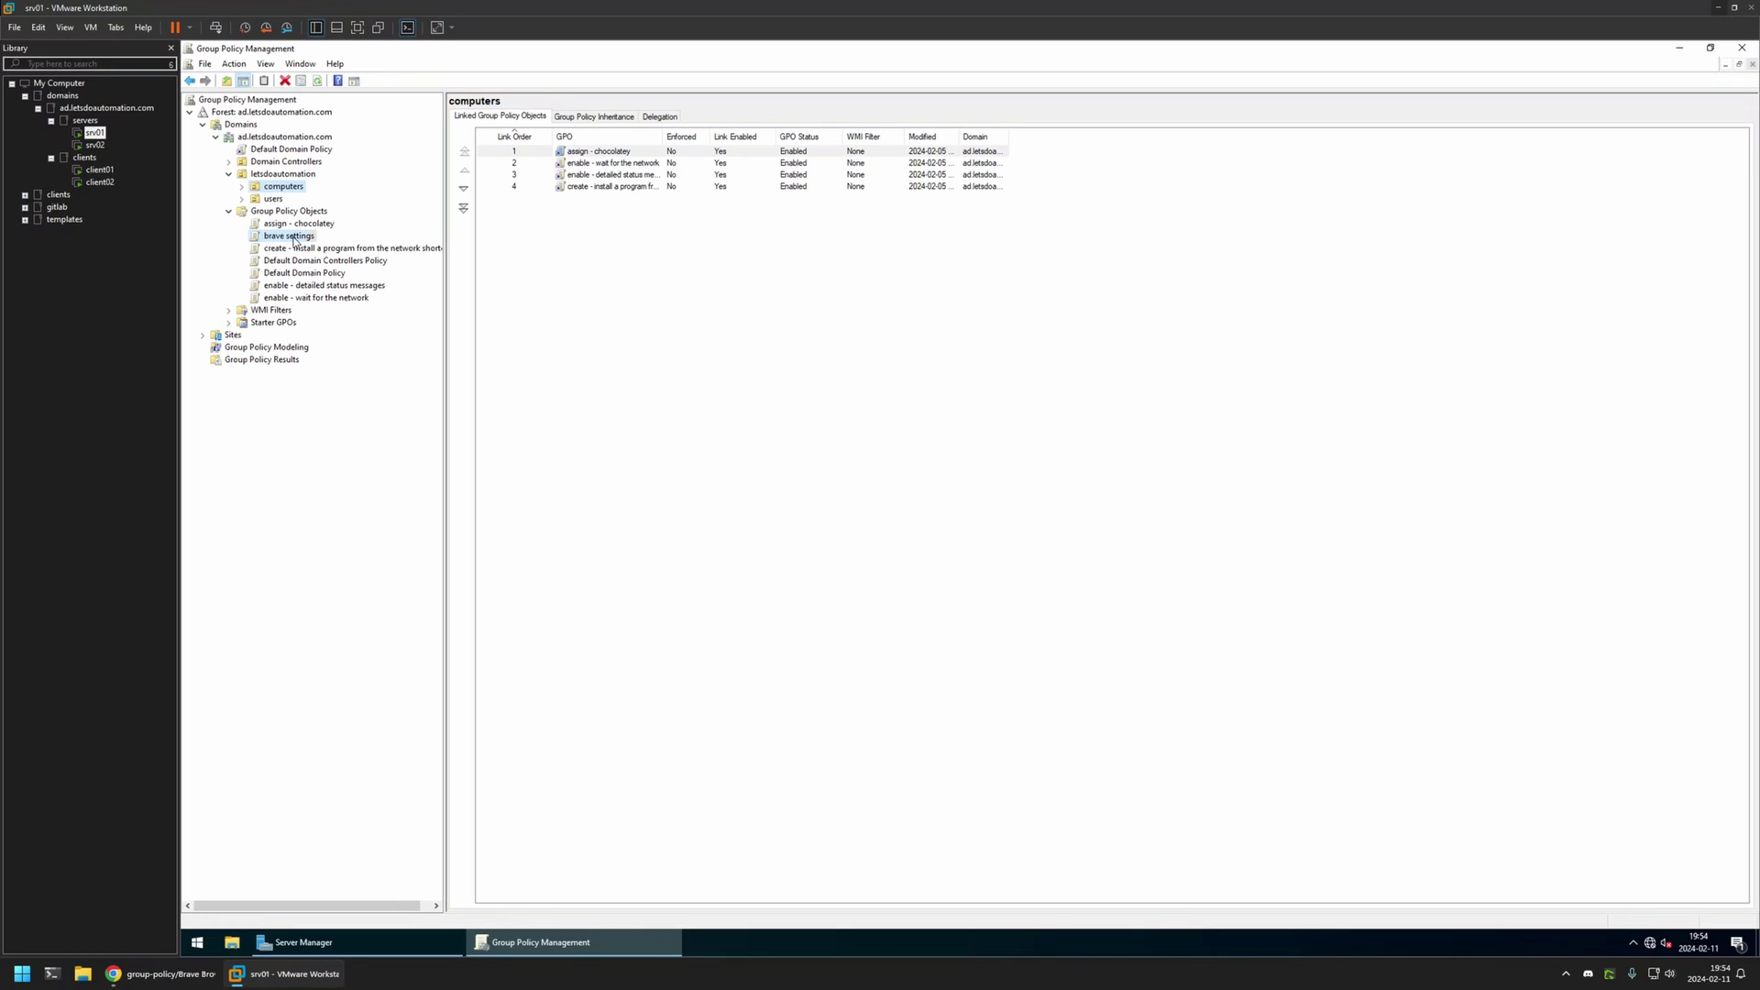
left_click_drag(295, 241, 284, 189)
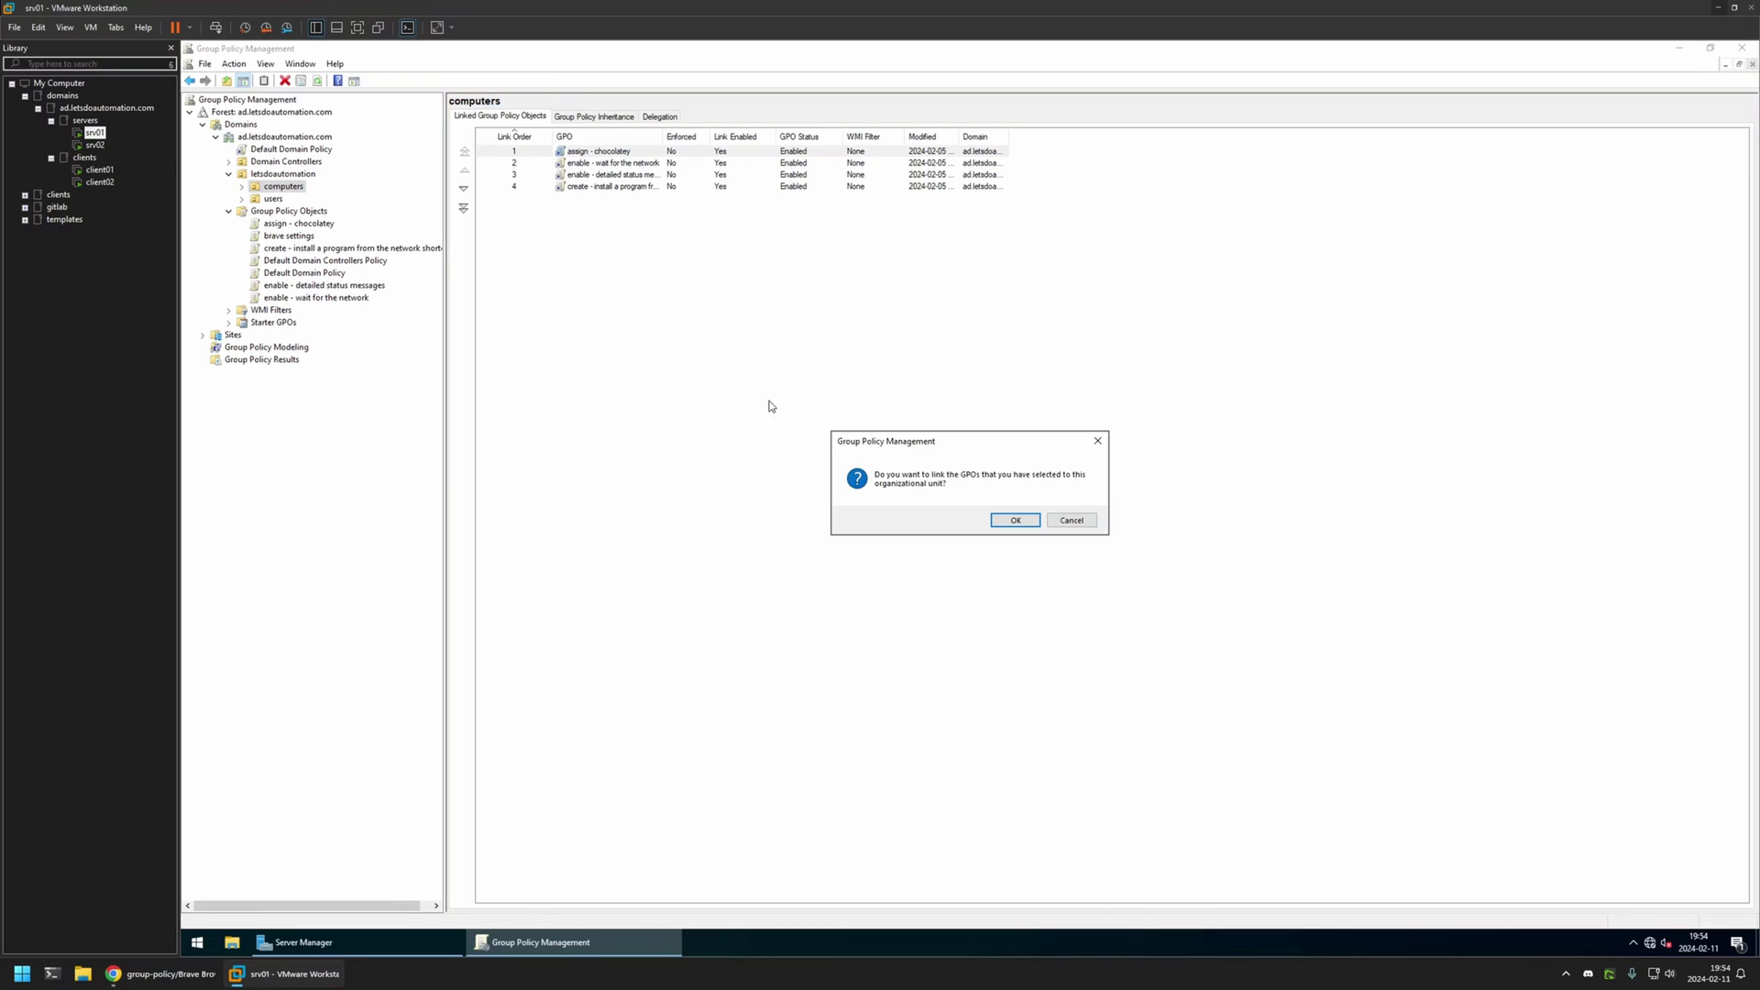
left_click(1013, 519)
left_click(242, 187)
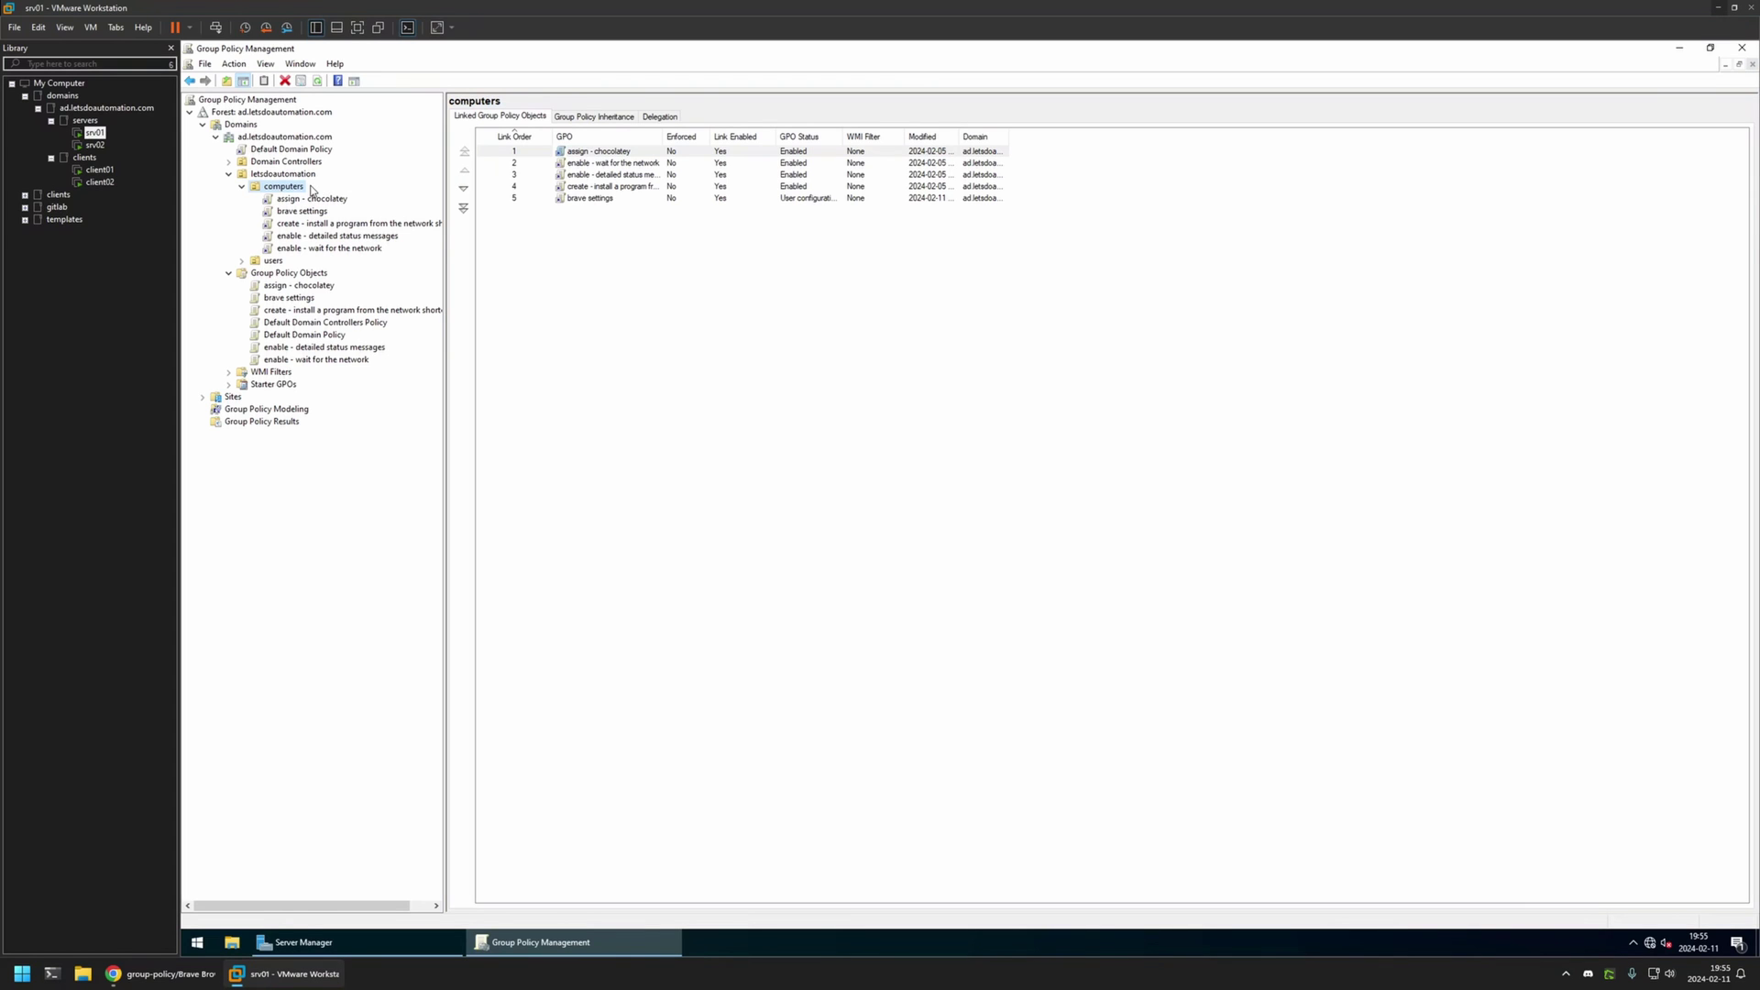
Step: Switch to the client01 VM and launch Brave from its desktop shortcut
left_click(100, 170)
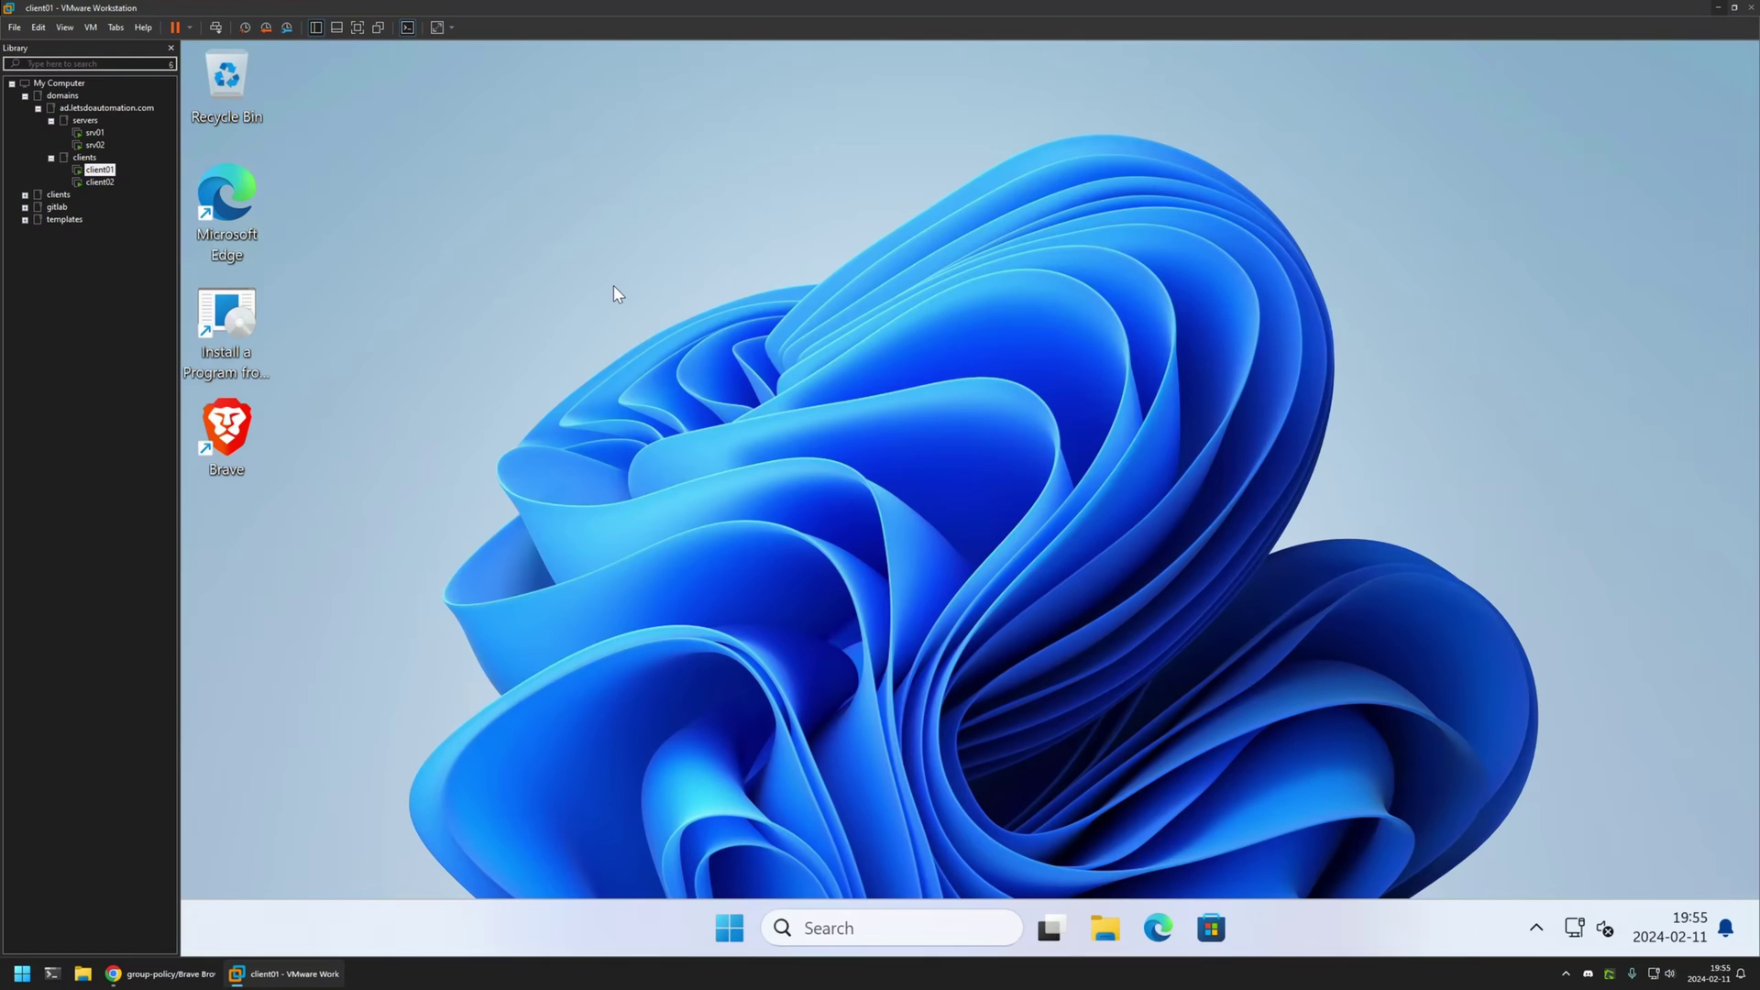
double_click(245, 422)
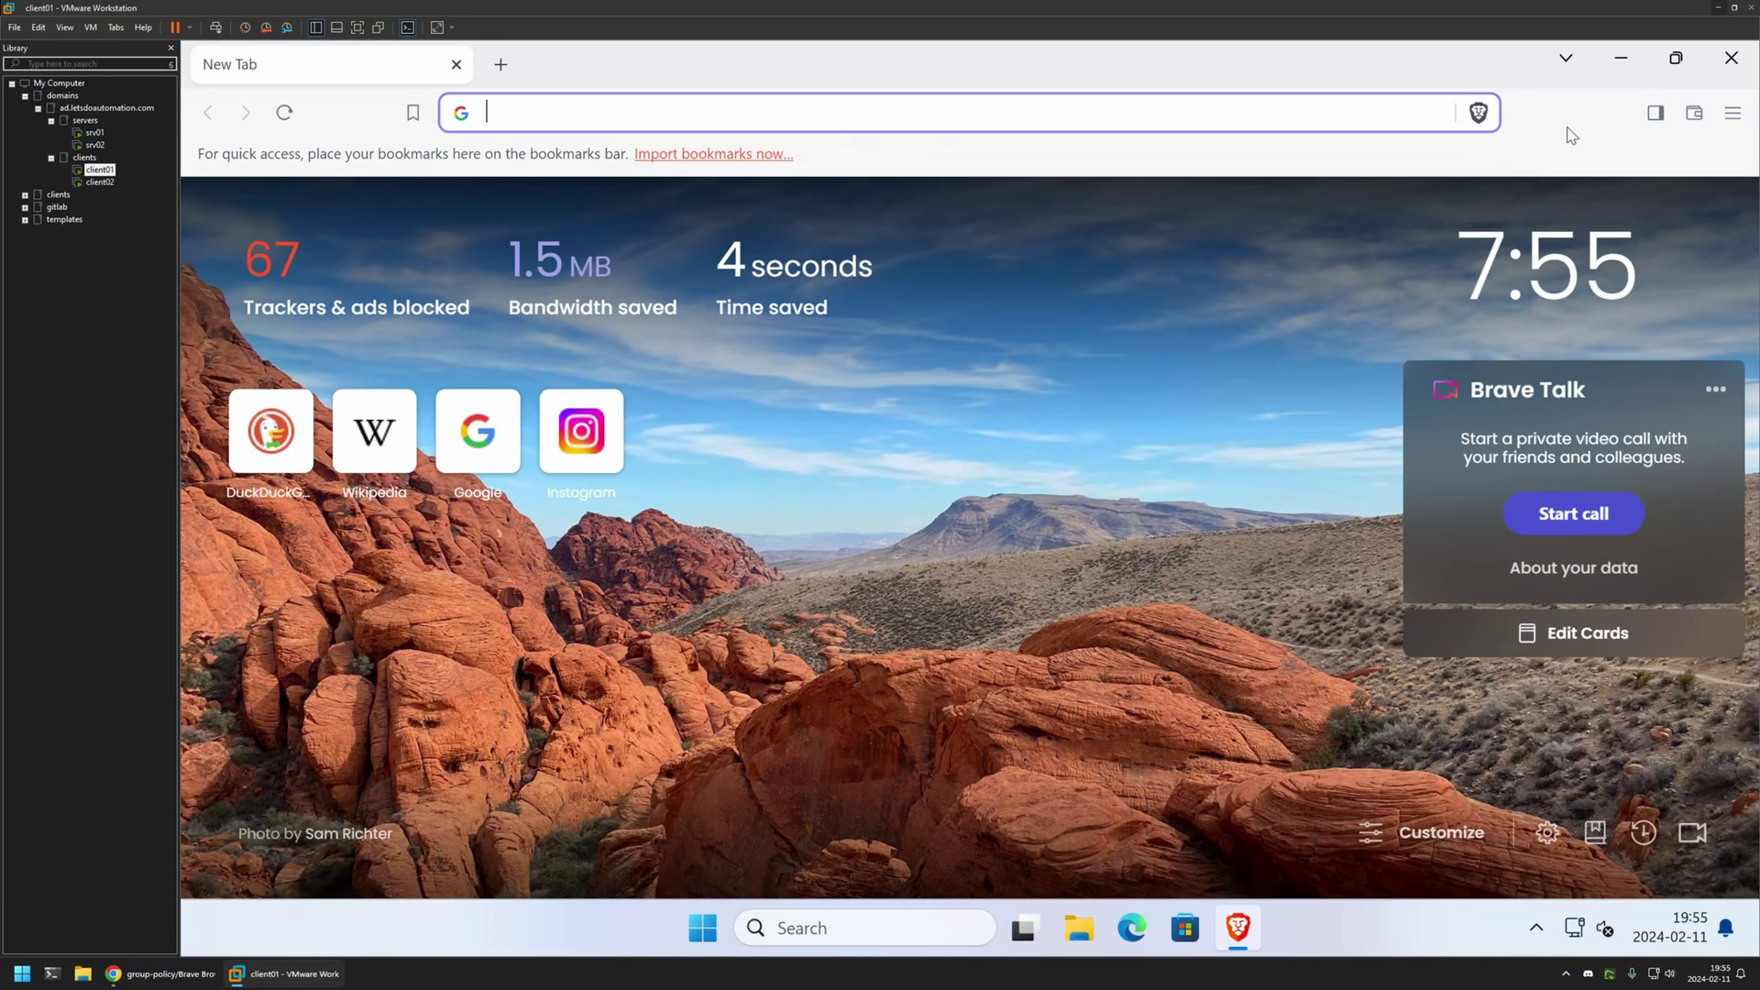
Step: Run gpupdate from a Command Prompt on client01, then bring Brave back to the front
left_click(702, 922)
type("cmd")
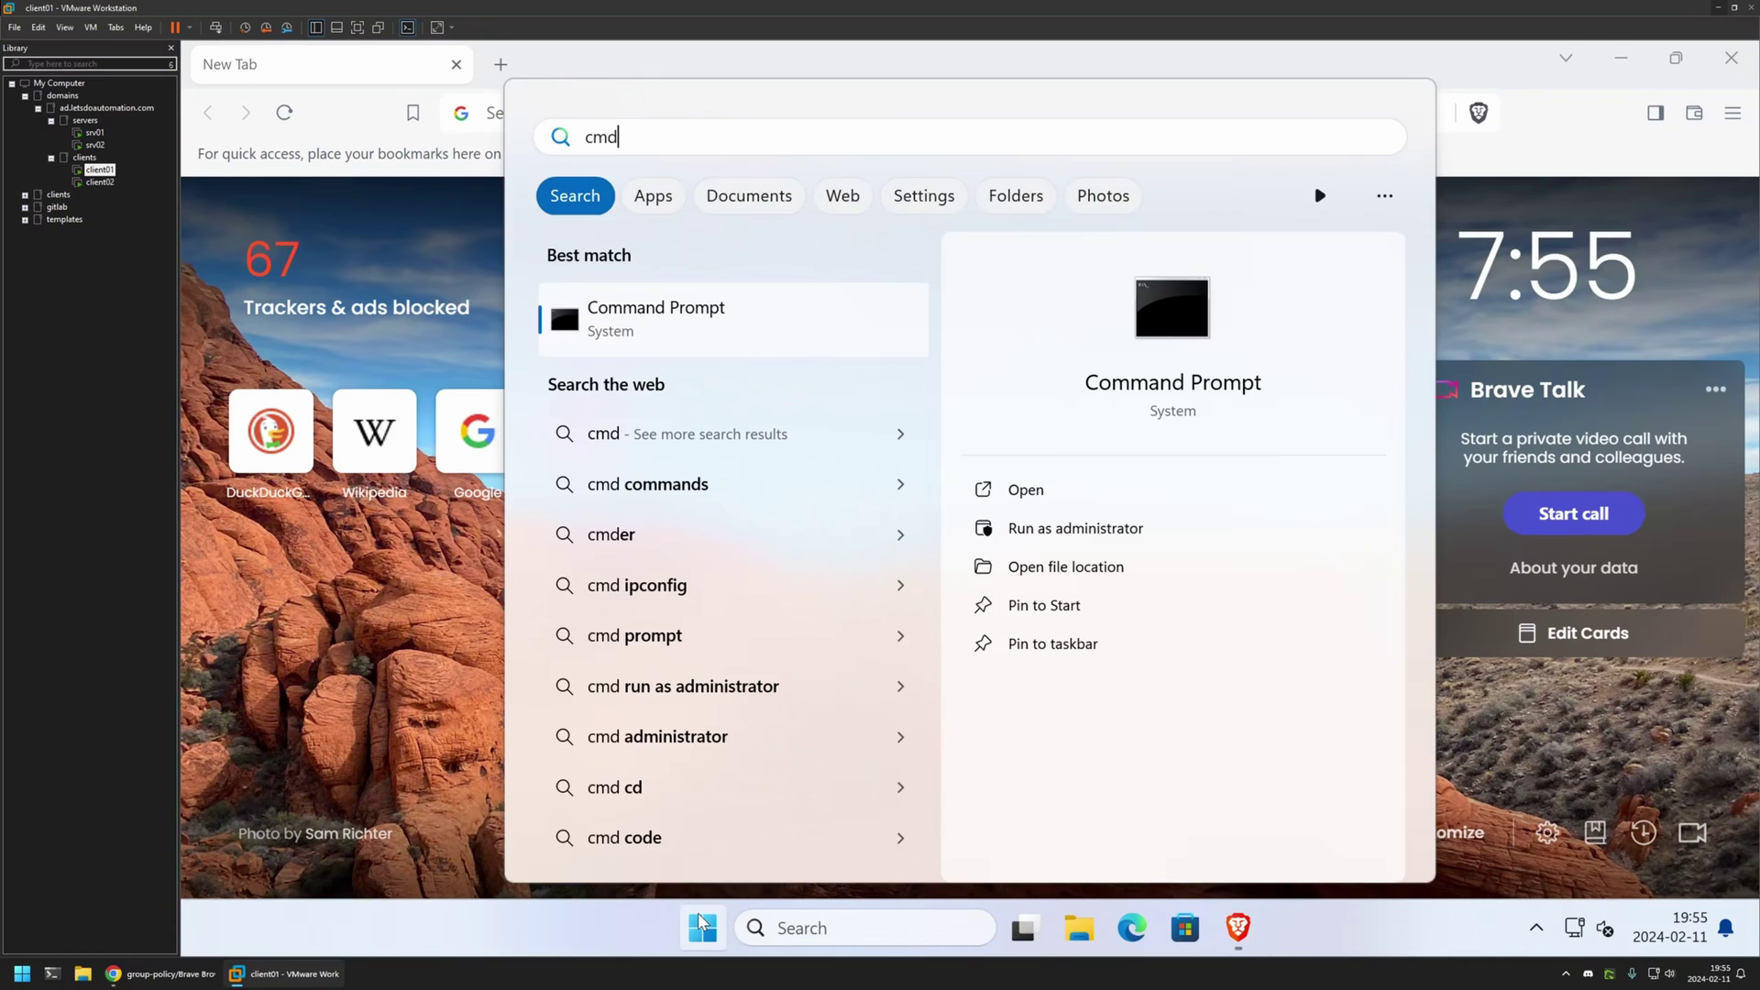
key("Return")
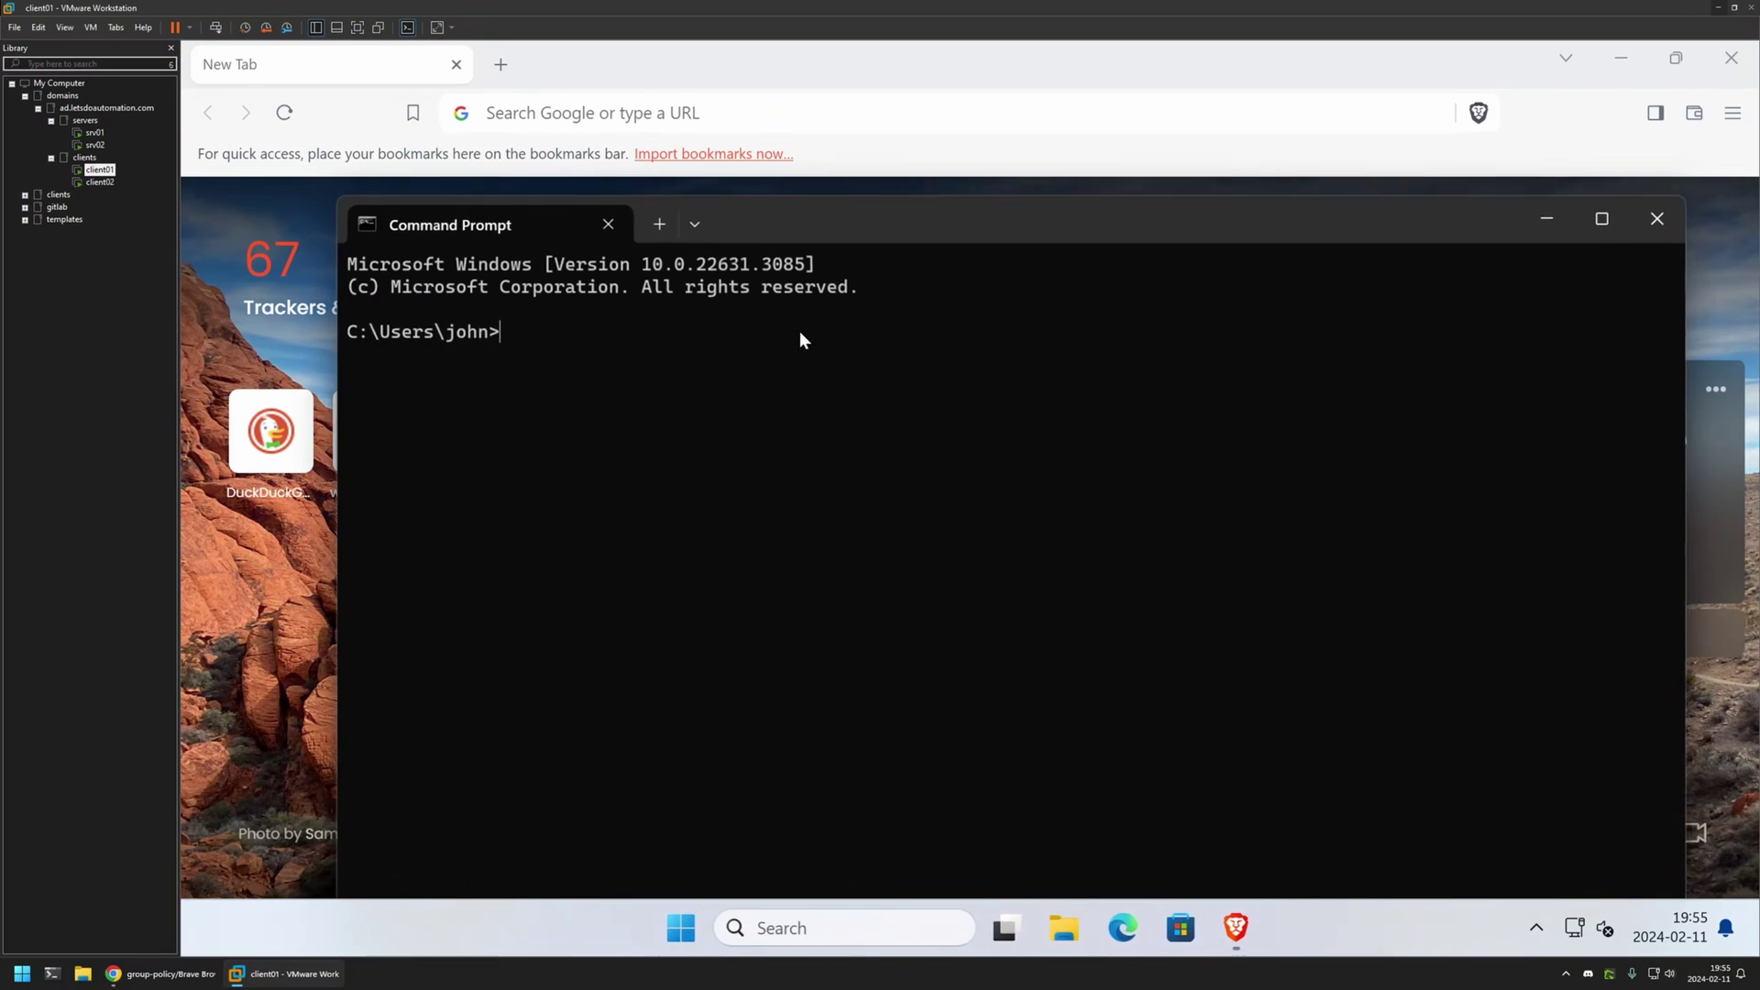
type("gpupdate")
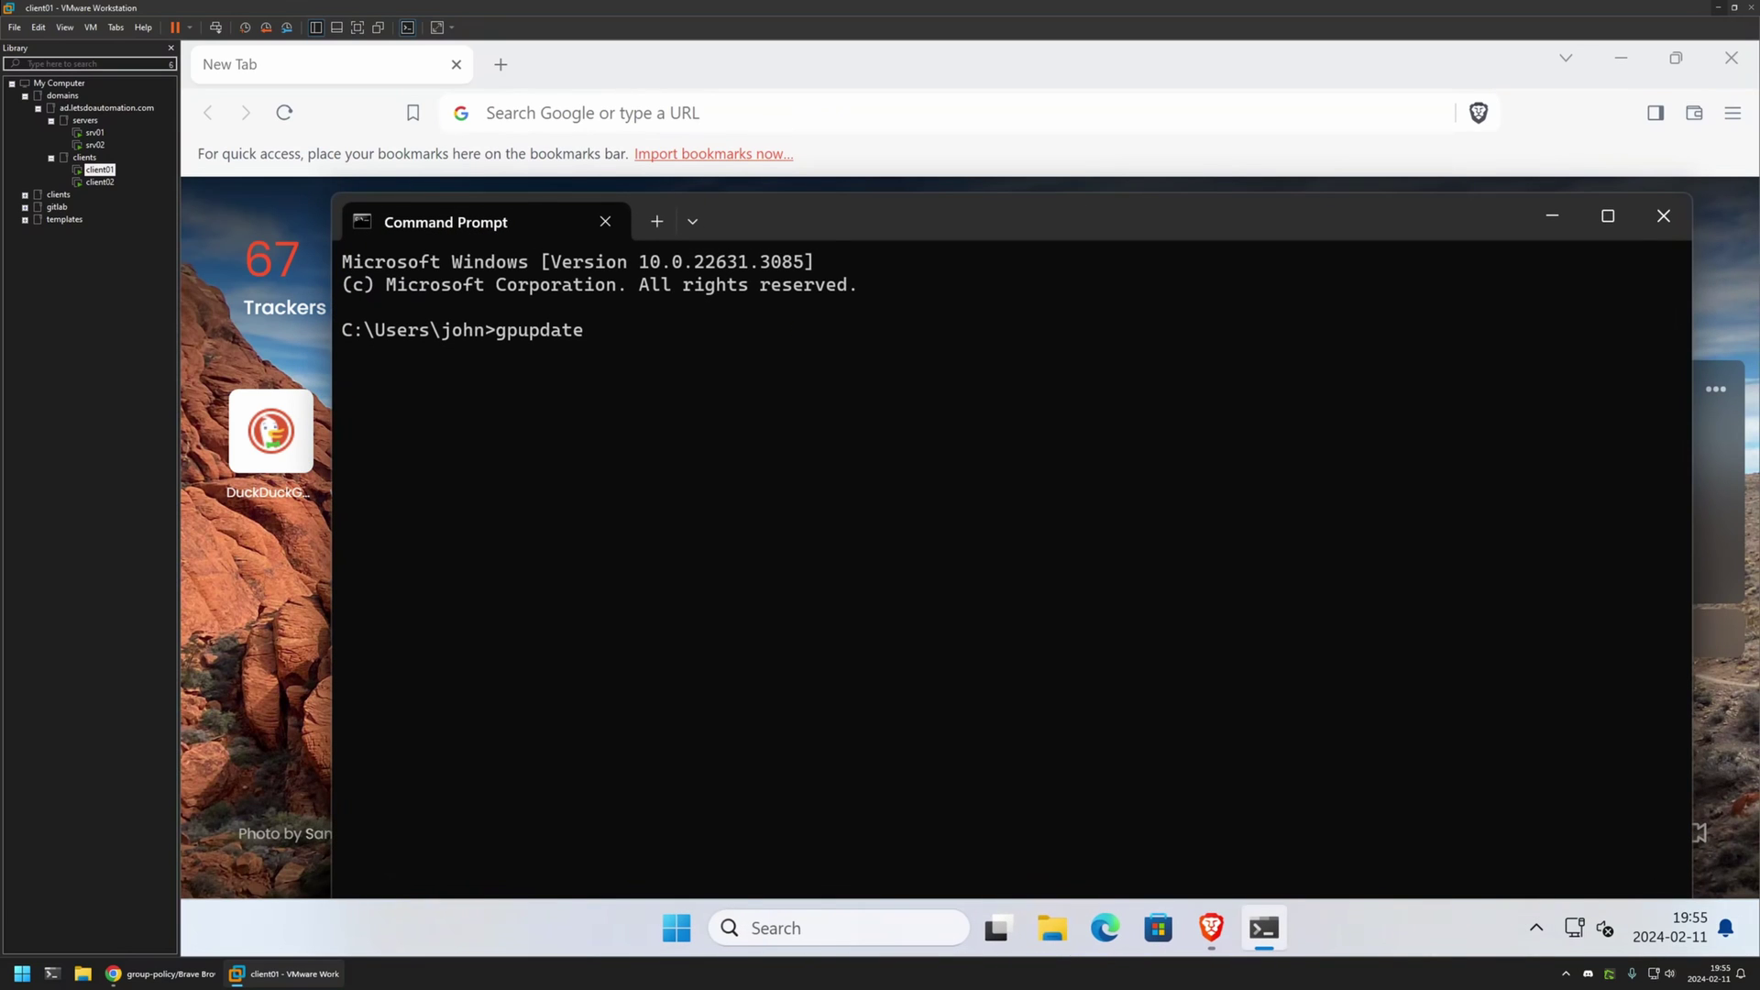
key("Return")
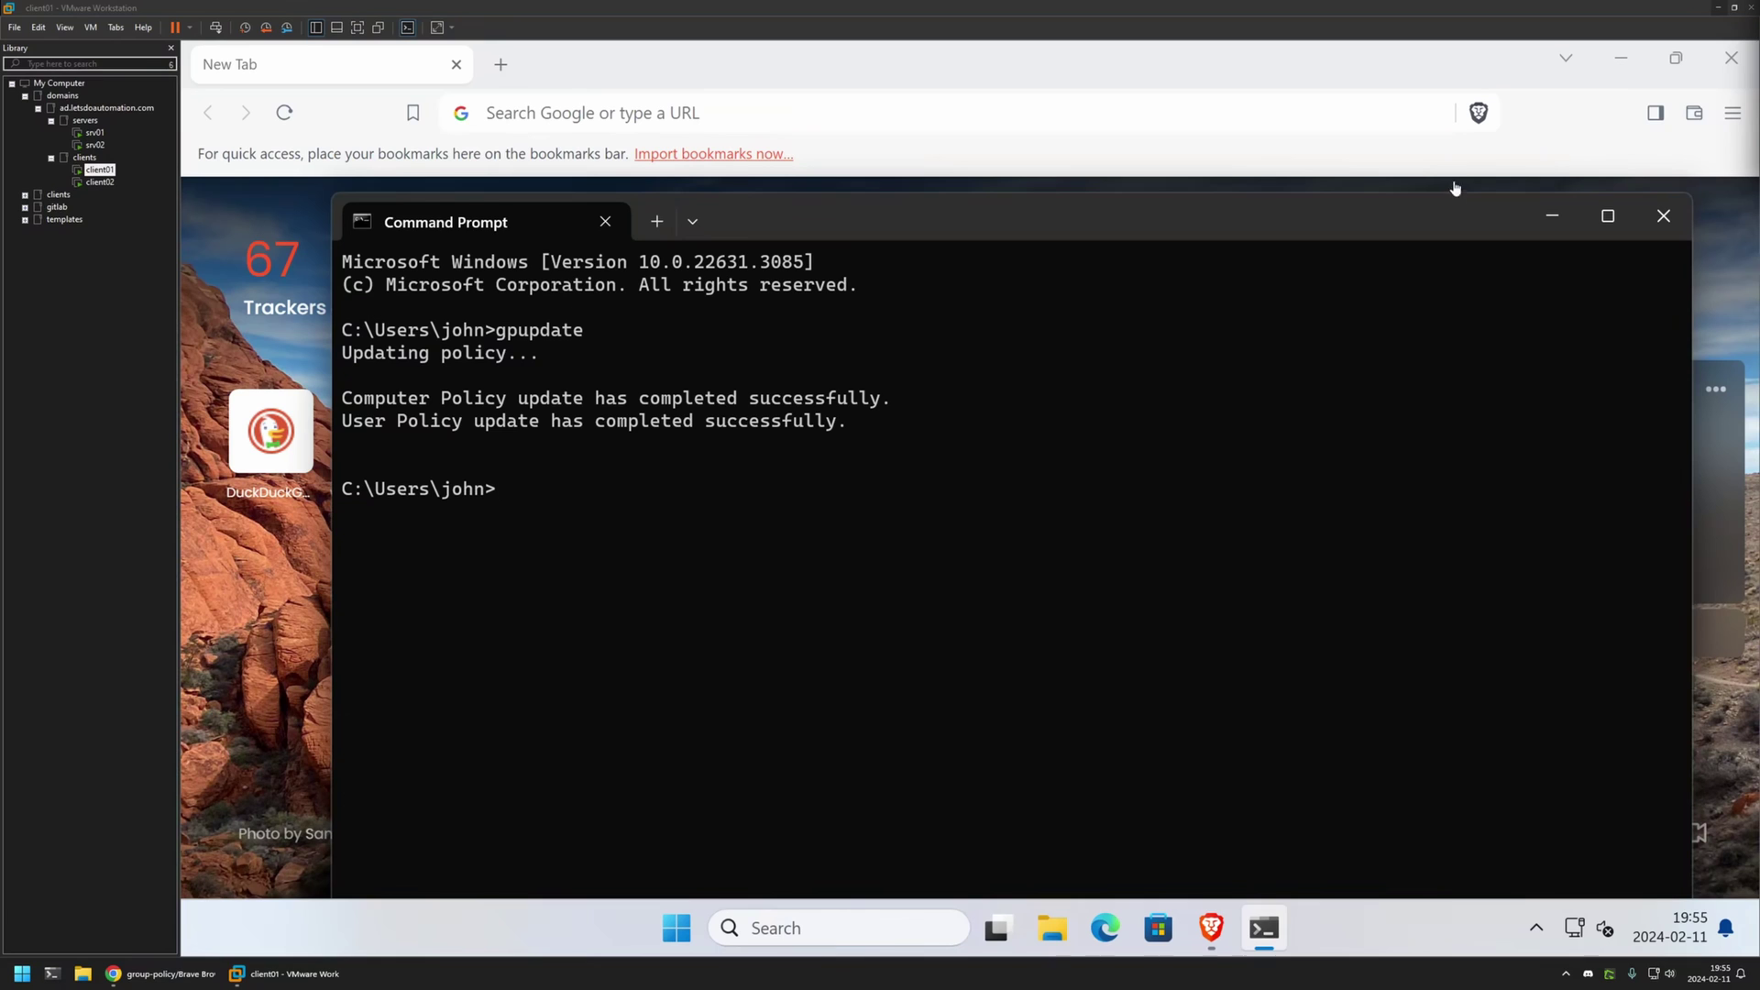
left_click(1693, 88)
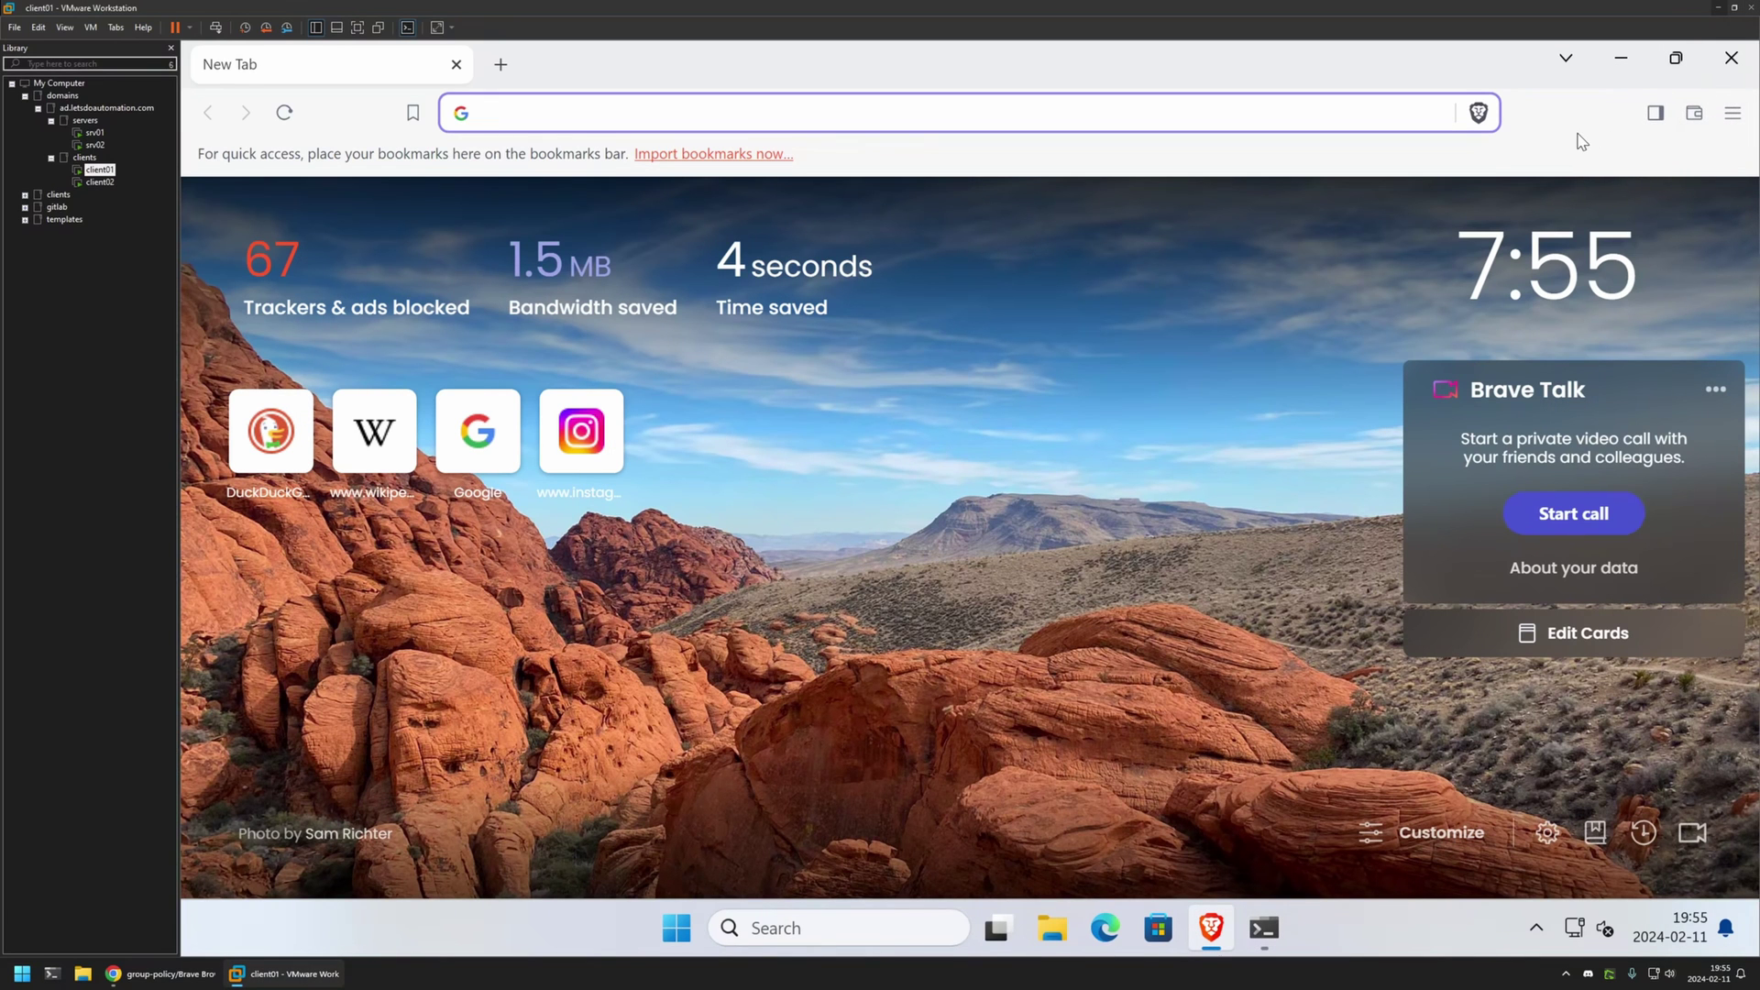
Step: Close and relaunch Brave to confirm the wallet icon is gone
left_click(1719, 73)
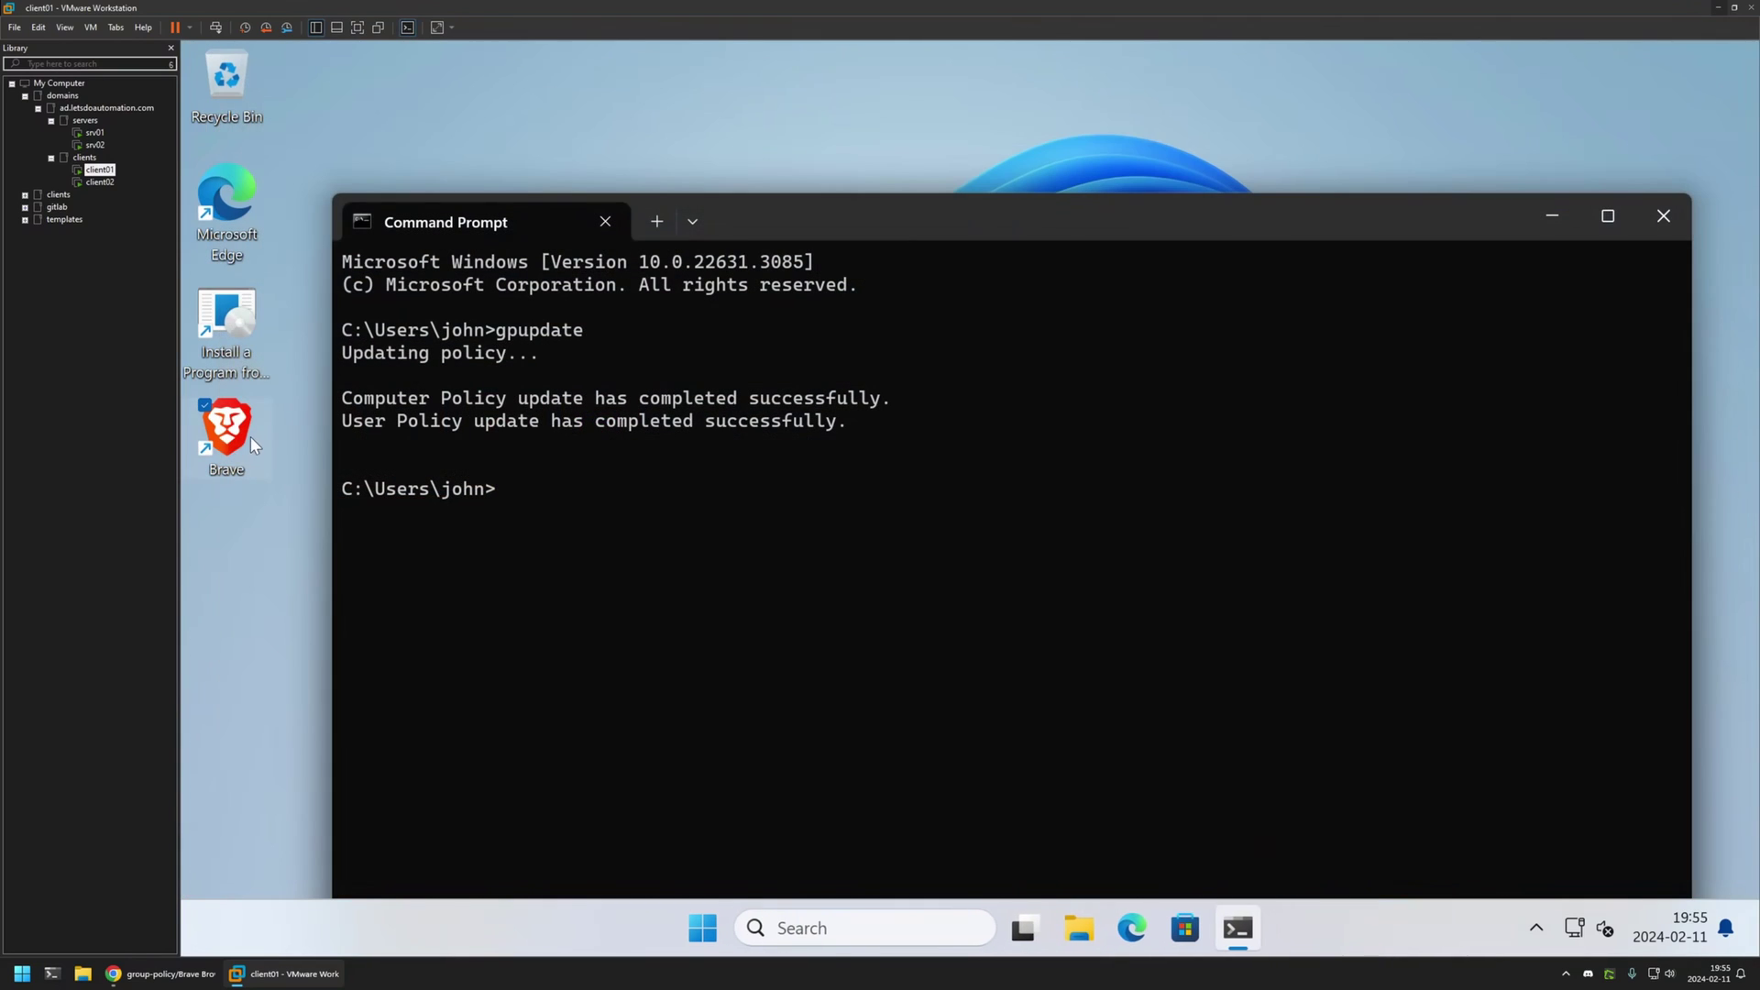
double_click(249, 431)
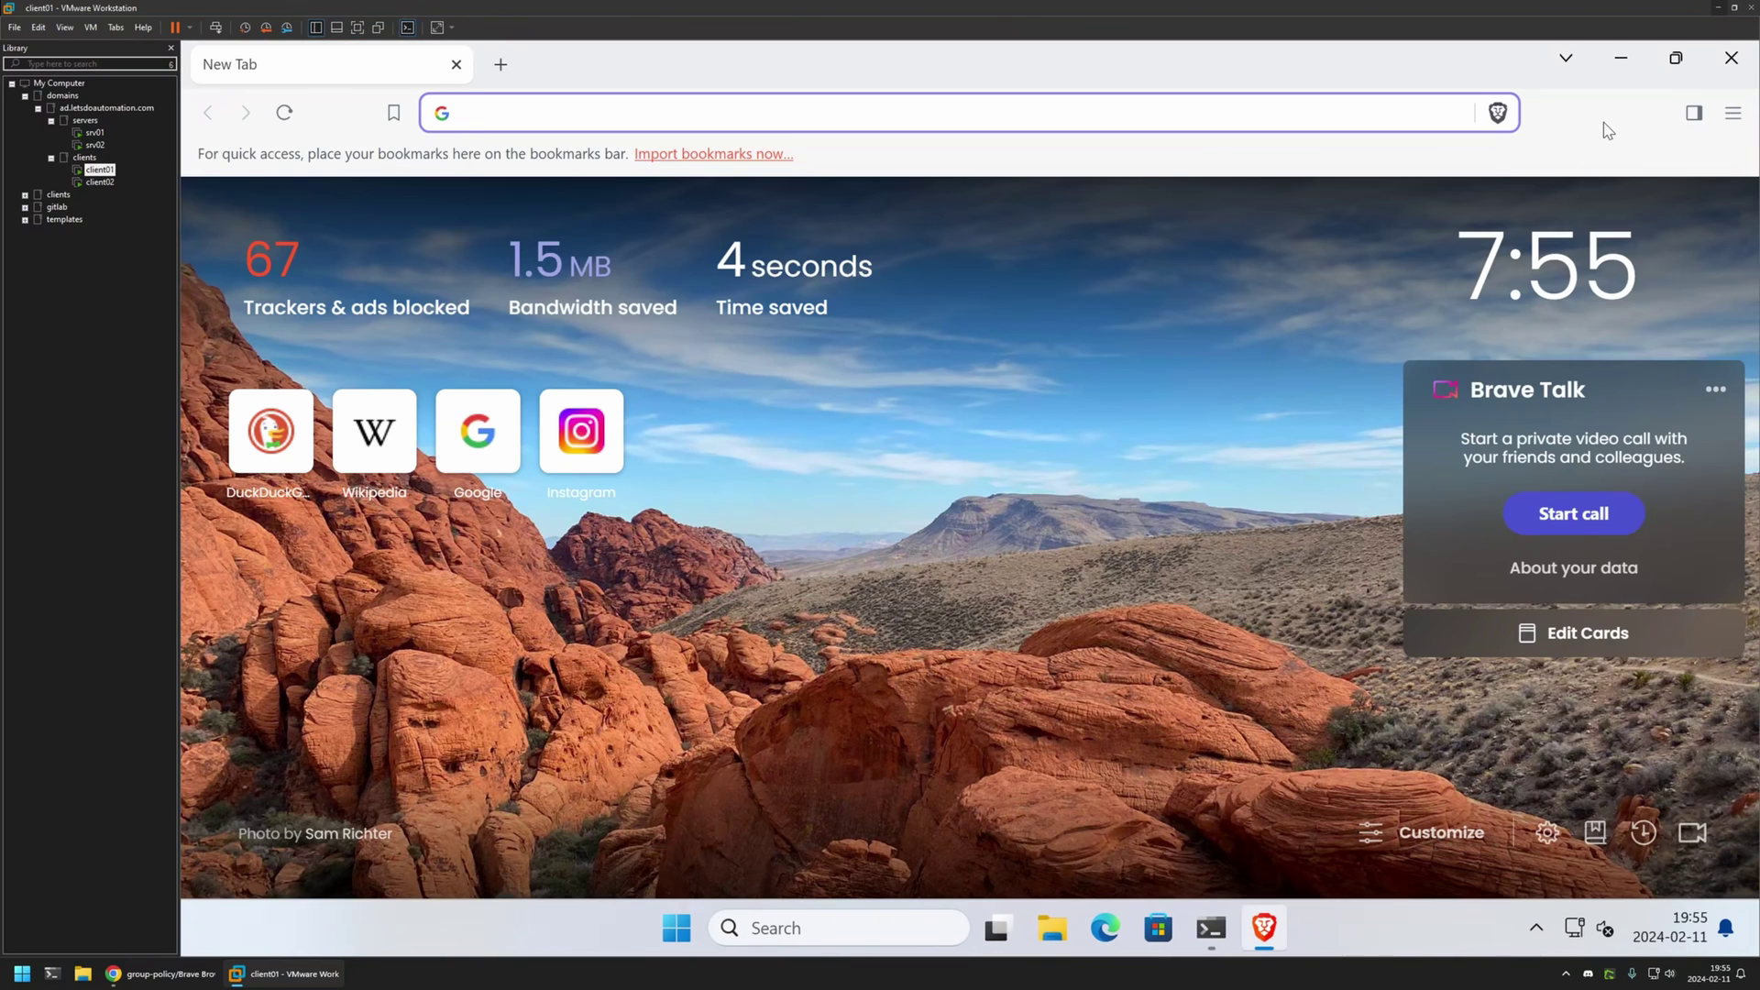